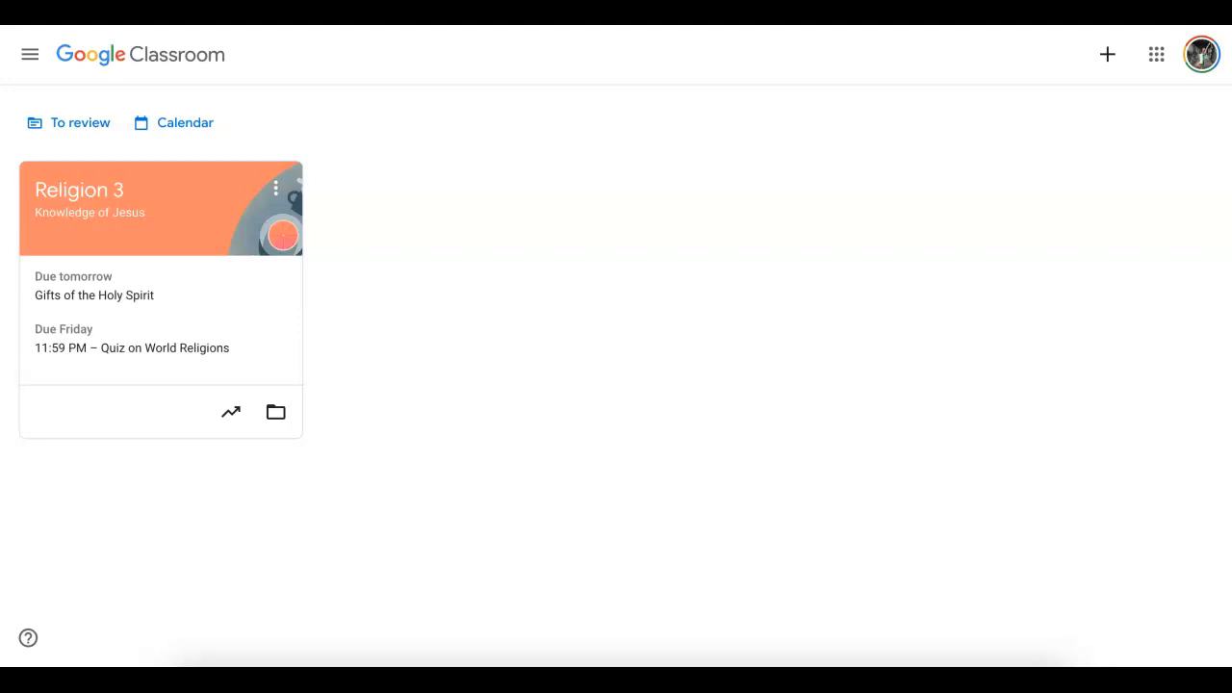
- Open the Religion 3 class and view all of its upcoming work
left_click(109, 194)
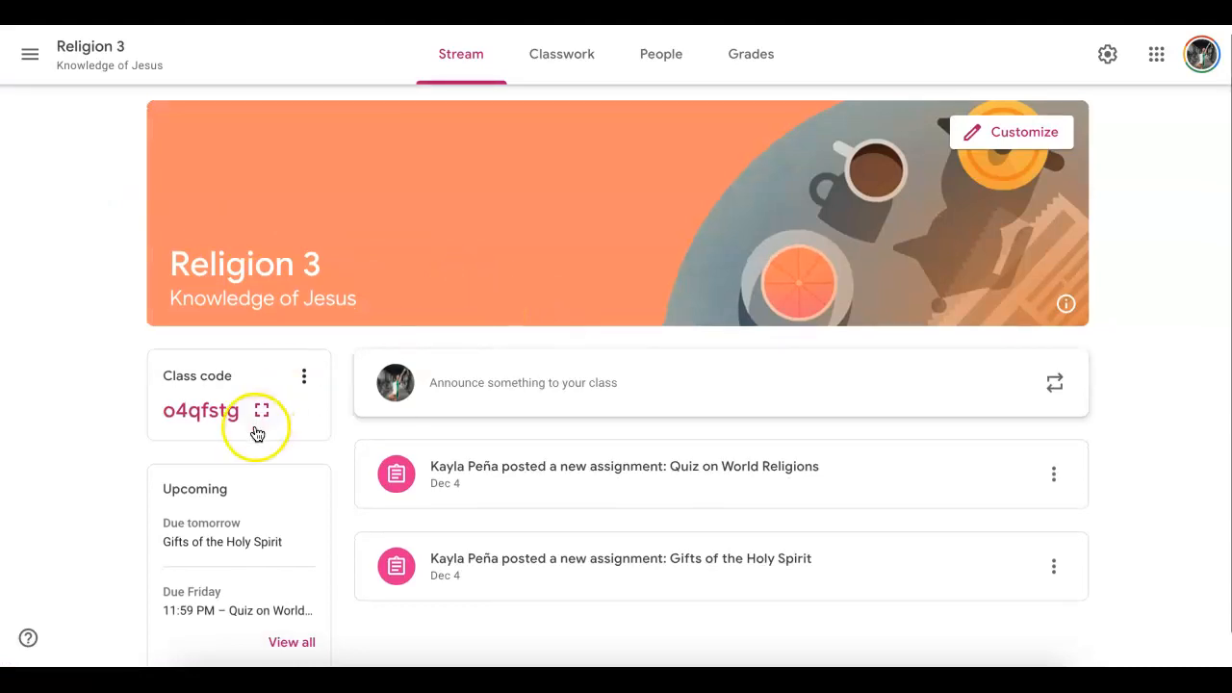
scroll(309, 537, "down", 1)
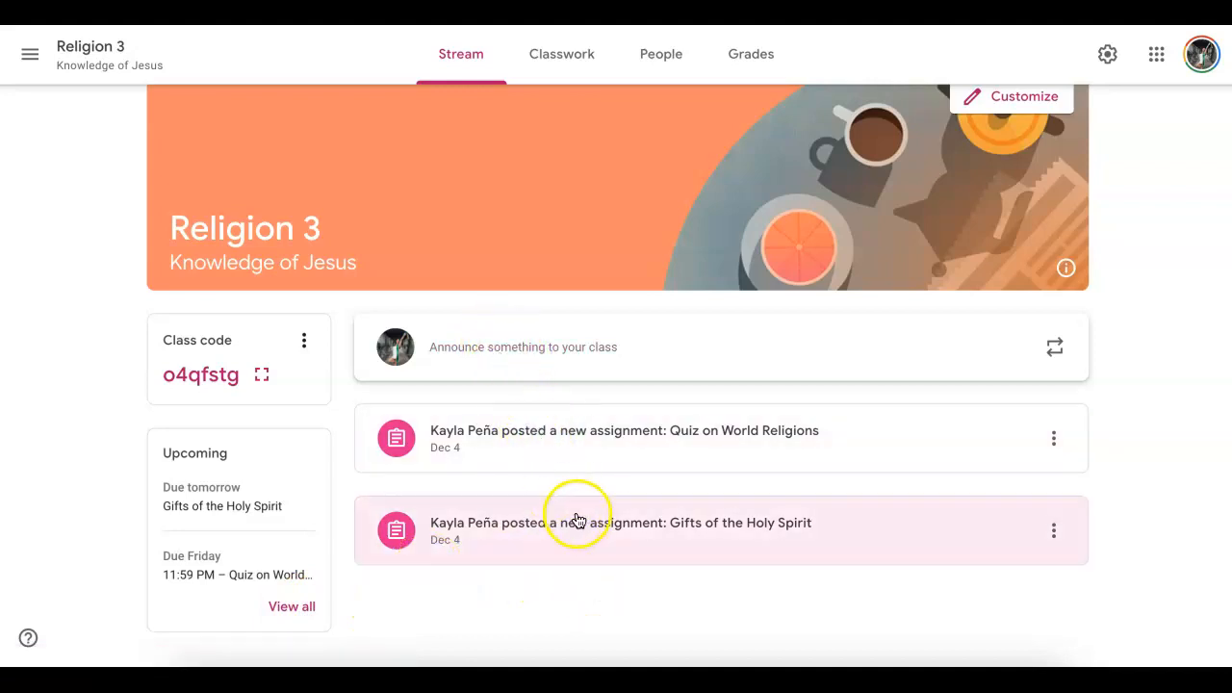
left_click(296, 605)
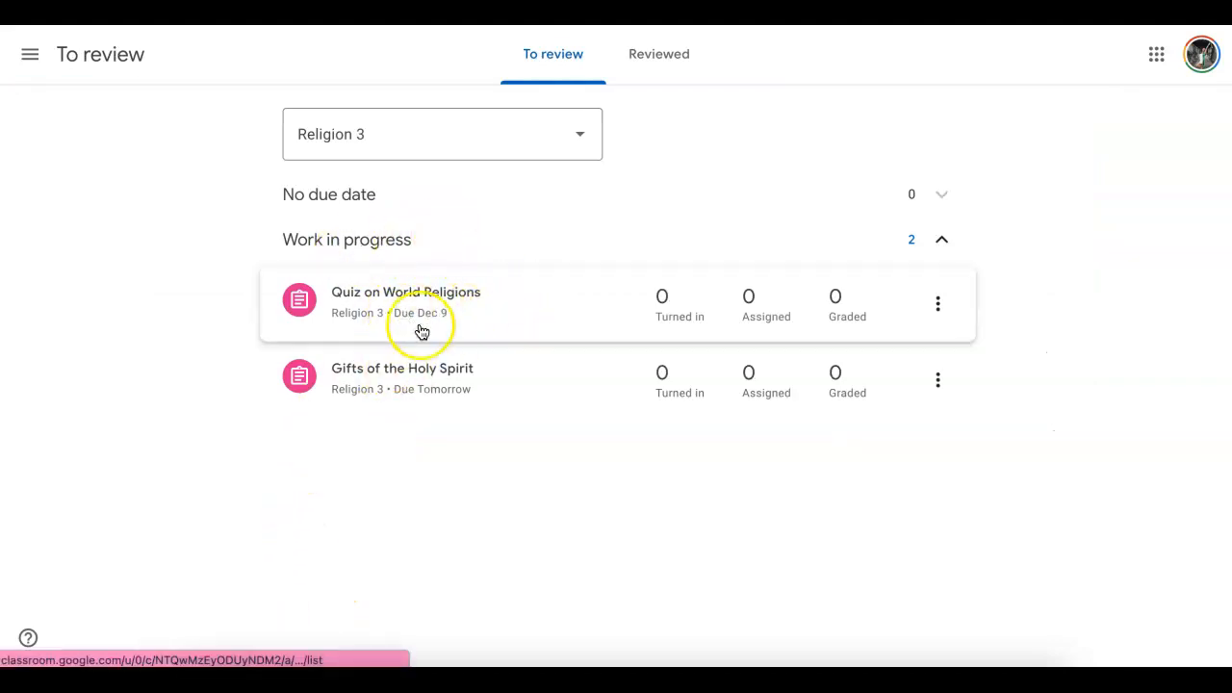
- Open the Gifts of the Holy Spirit assignment and view its attached worksheet image
left_click(468, 379)
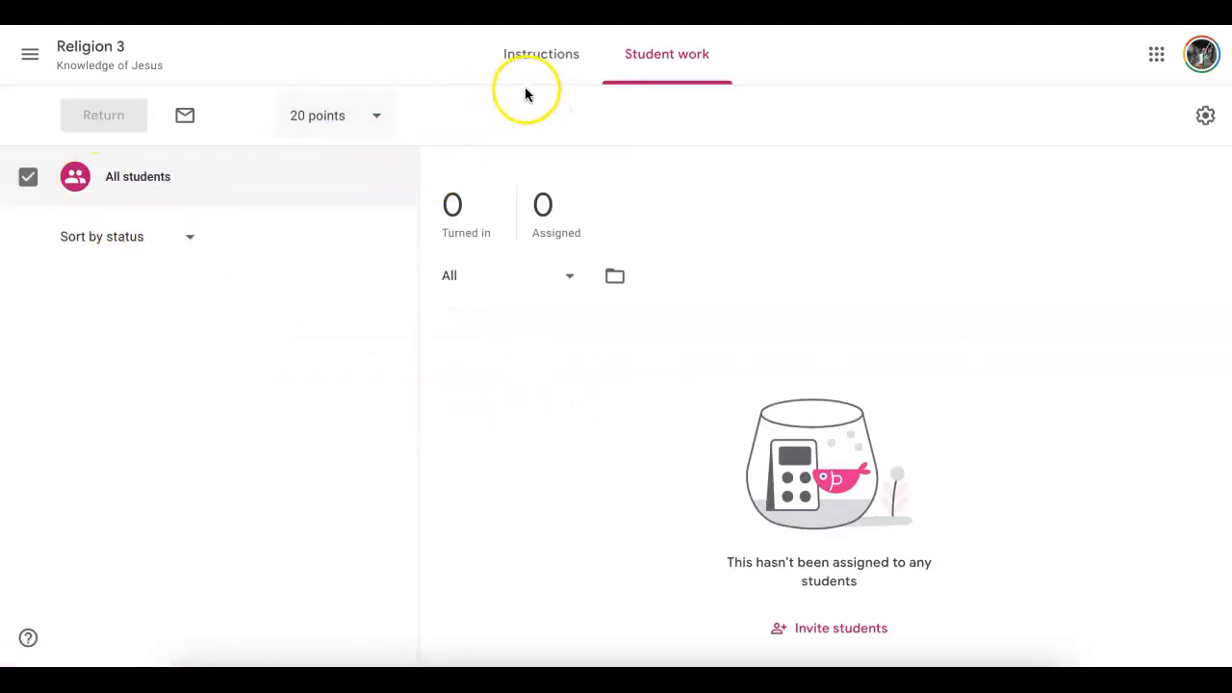
left_click(549, 71)
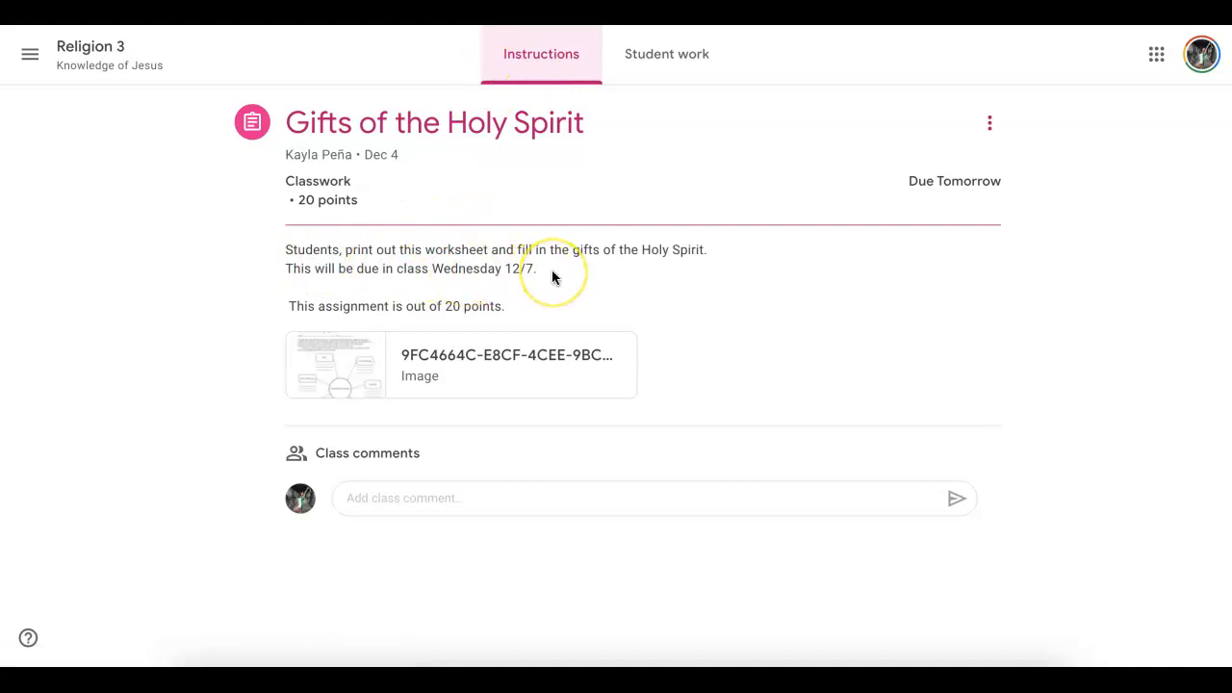
left_click(368, 373)
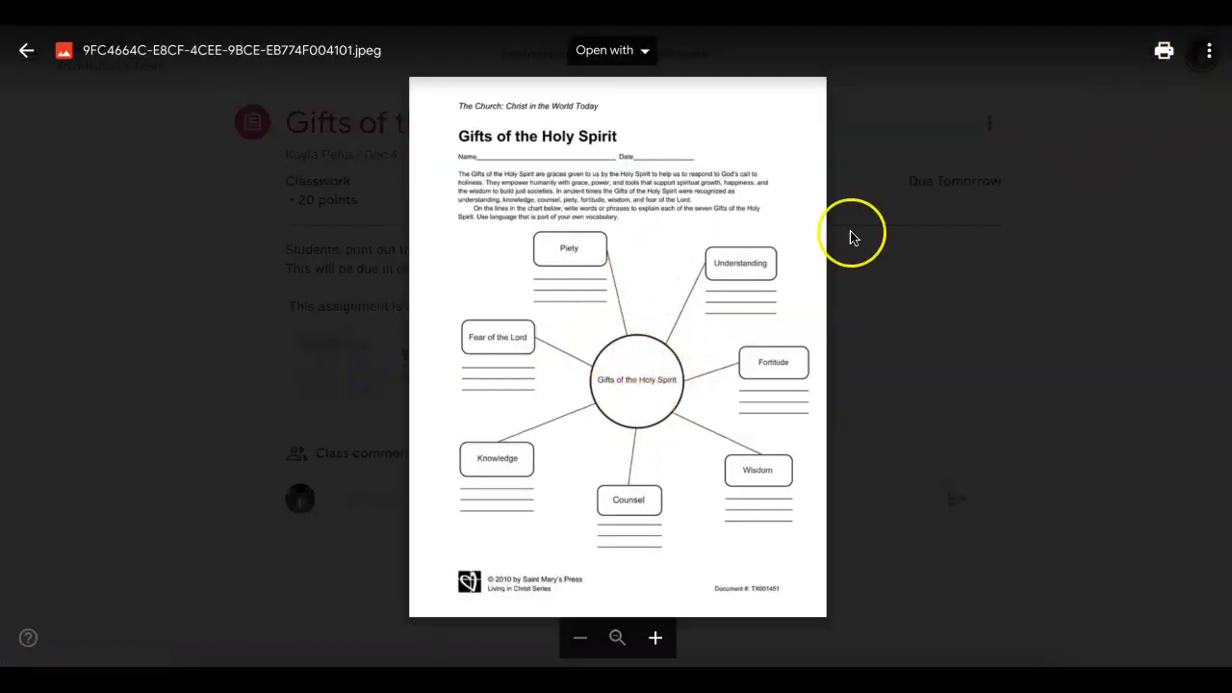
left_click(26, 50)
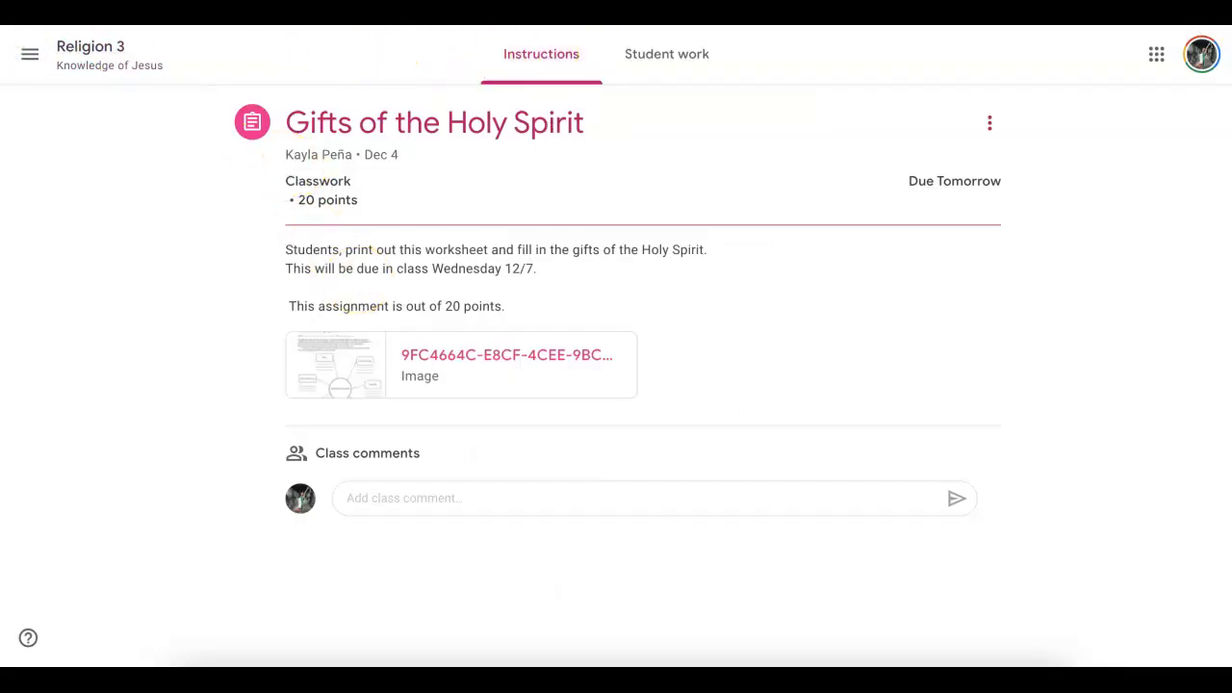
- Check the student work, then open the Quiz on World Religions and view its attached quiz image
left_click(666, 54)
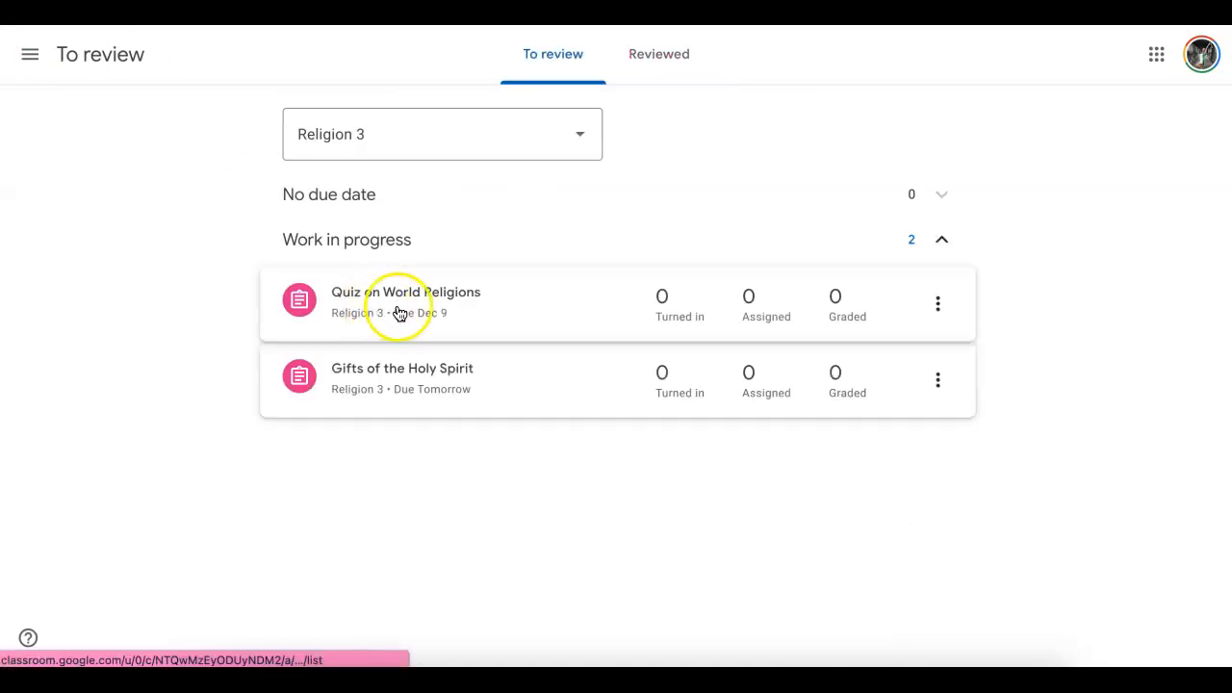
left_click(399, 308)
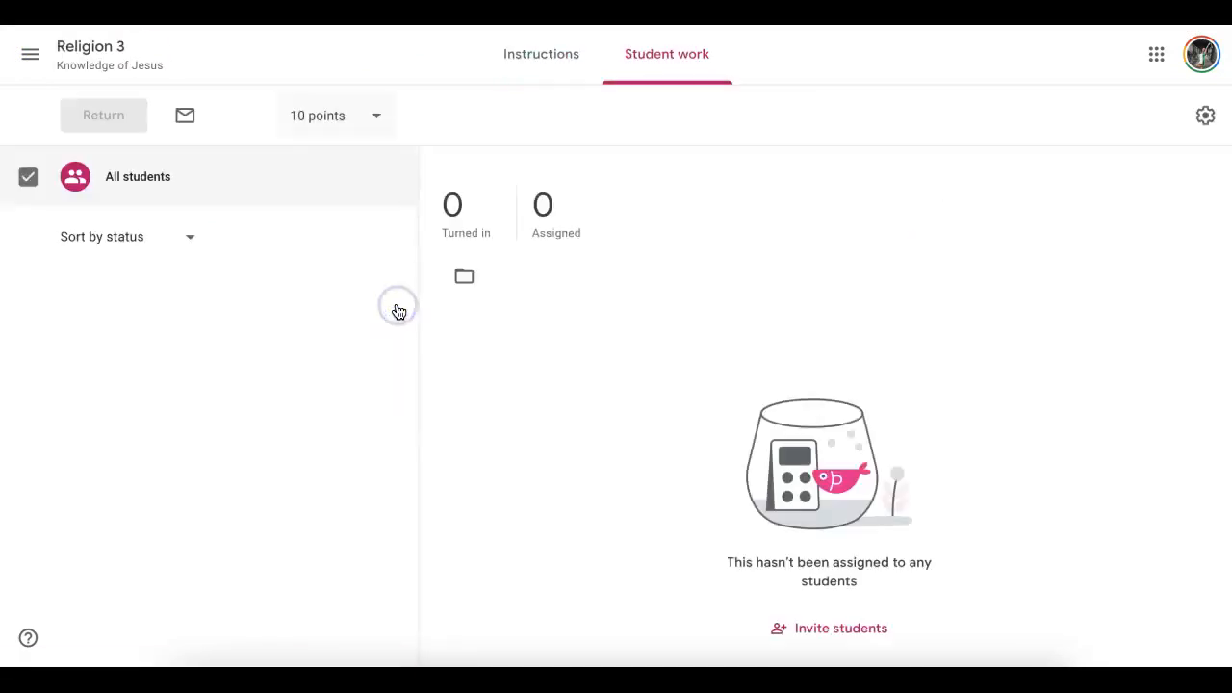
left_click(513, 54)
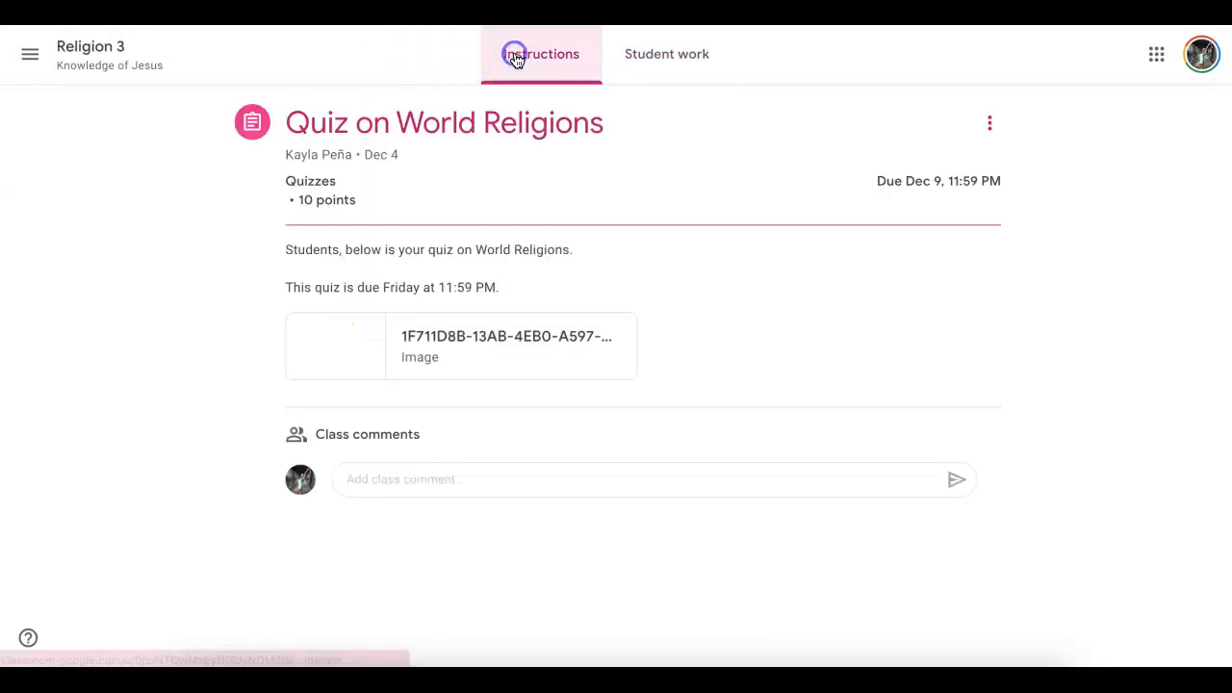
left_click(458, 339)
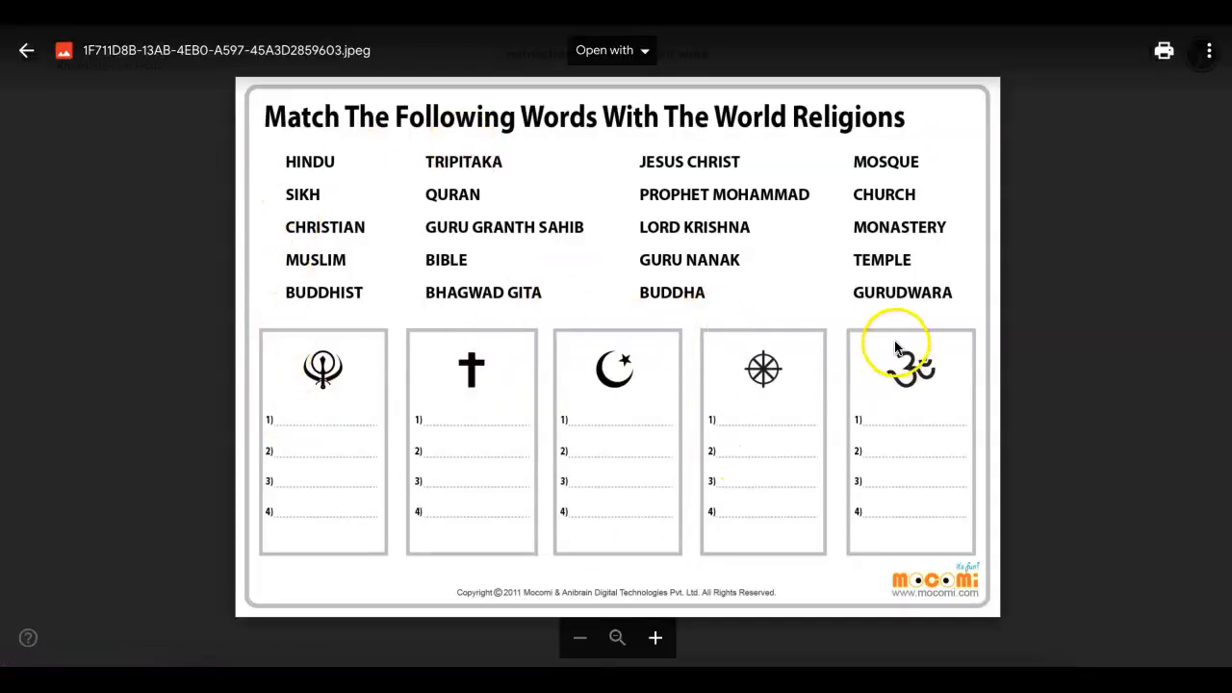
left_click(1080, 261)
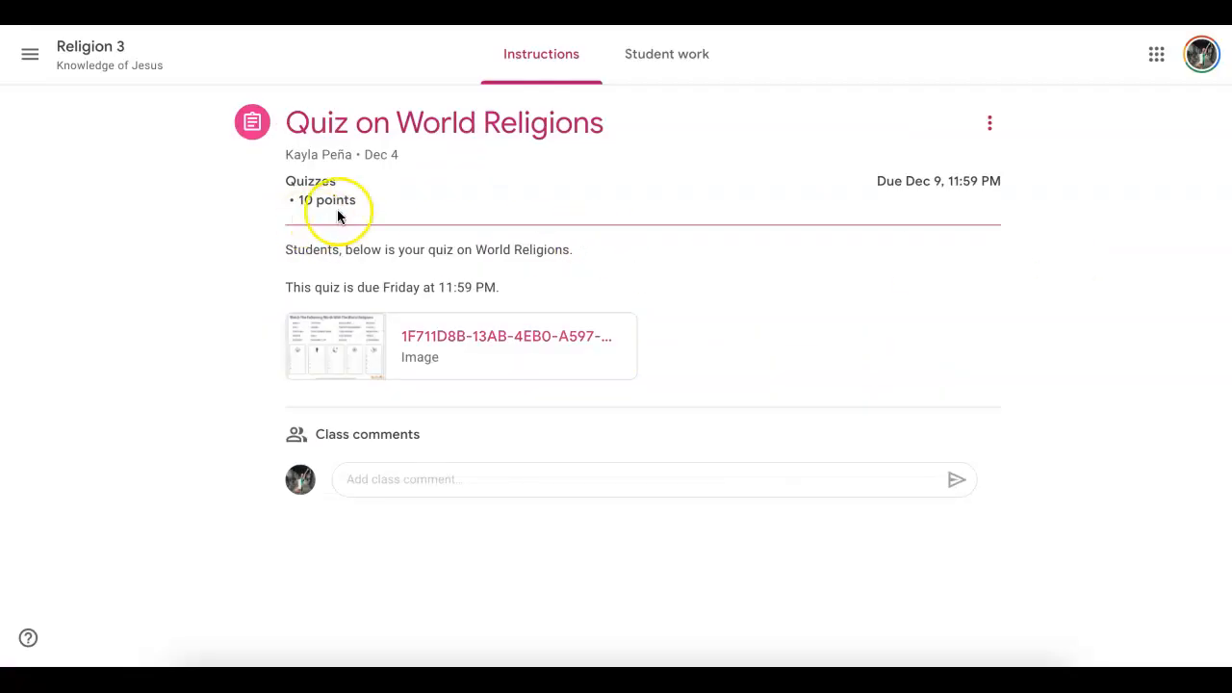
- Open the Classroom settings and review the profile and notification options
left_click(27, 55)
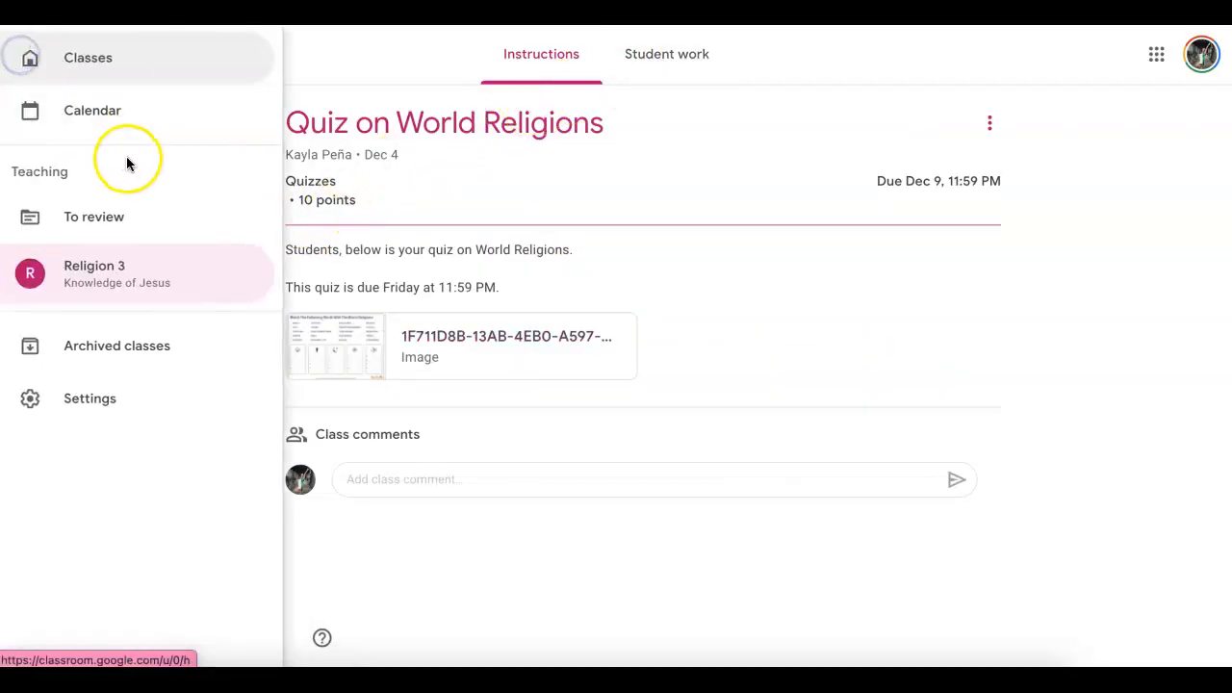
left_click(101, 397)
scroll(594, 454, "down", 5)
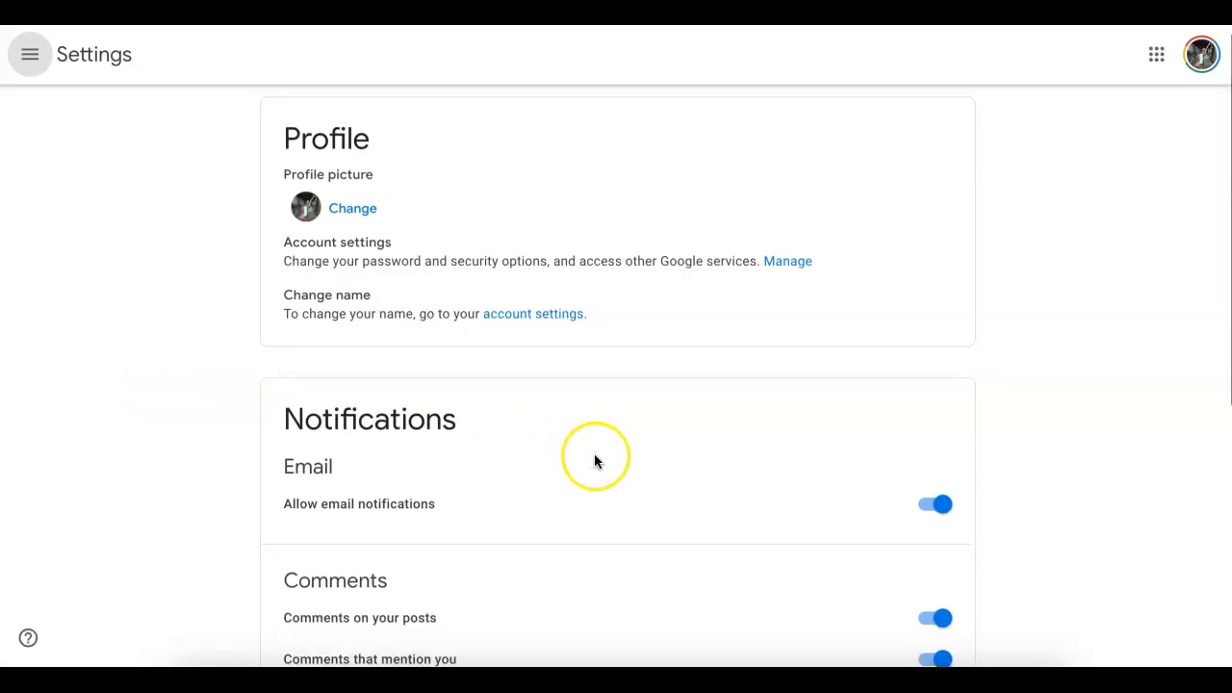
scroll(594, 453, "up", 5)
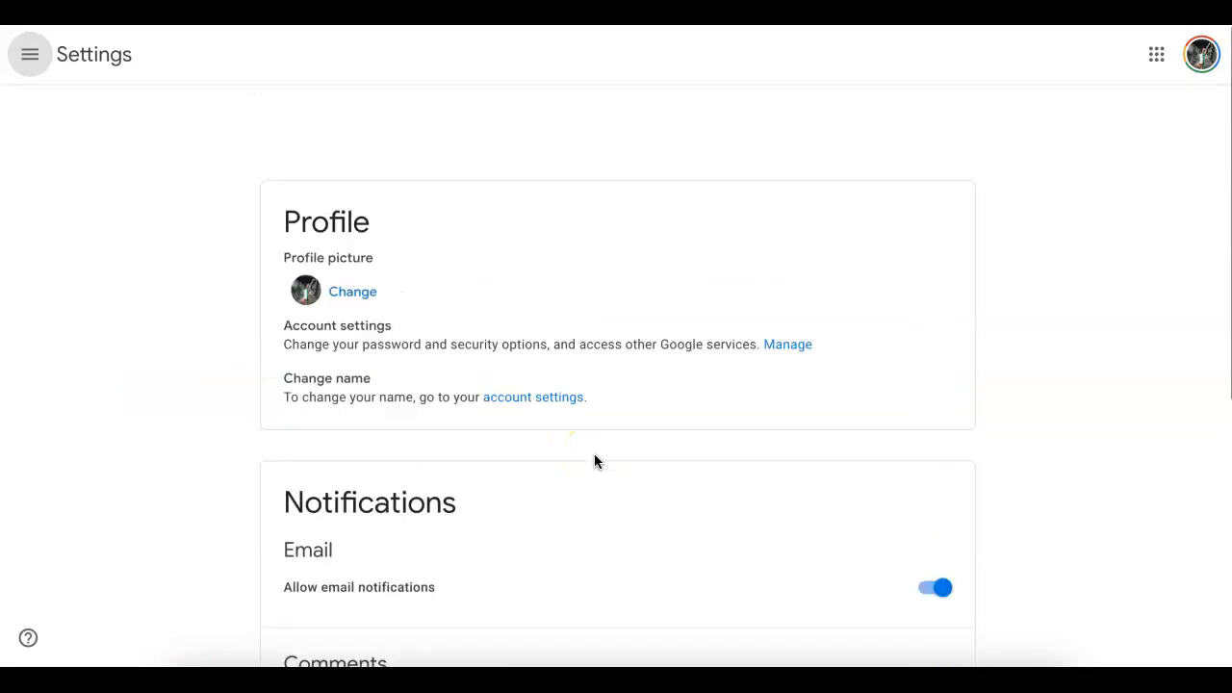
- Open the To review page and check the Reviewed list
left_click(30, 54)
left_click(95, 221)
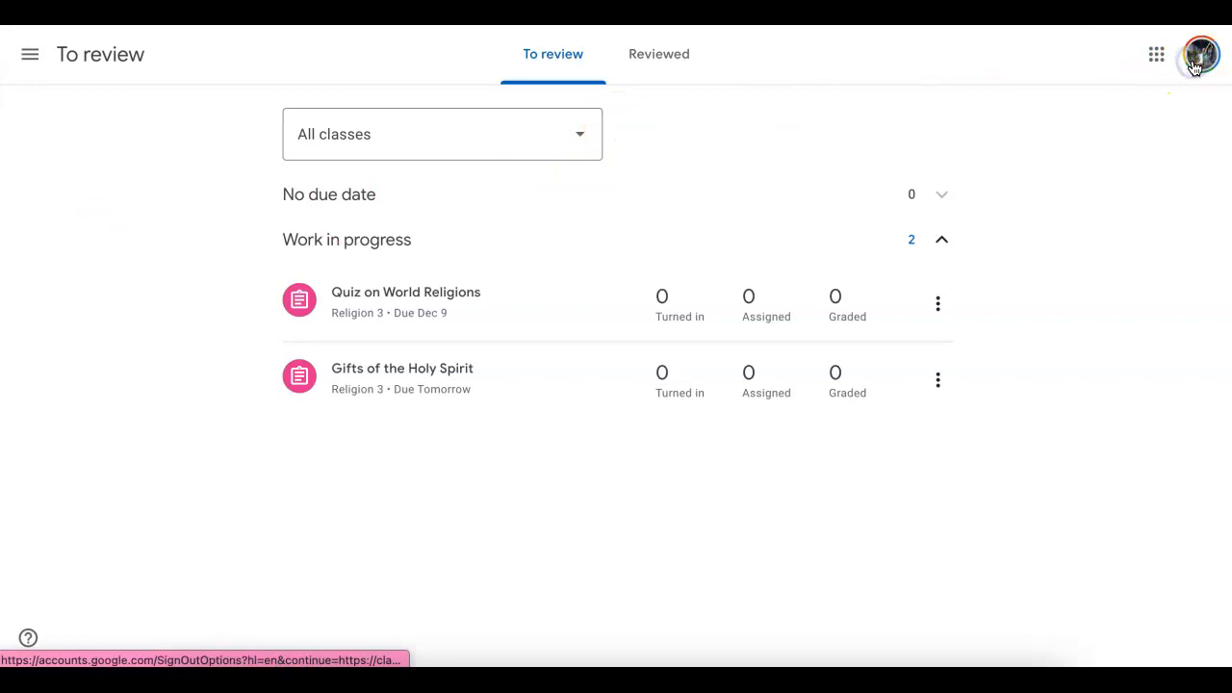
left_click(637, 48)
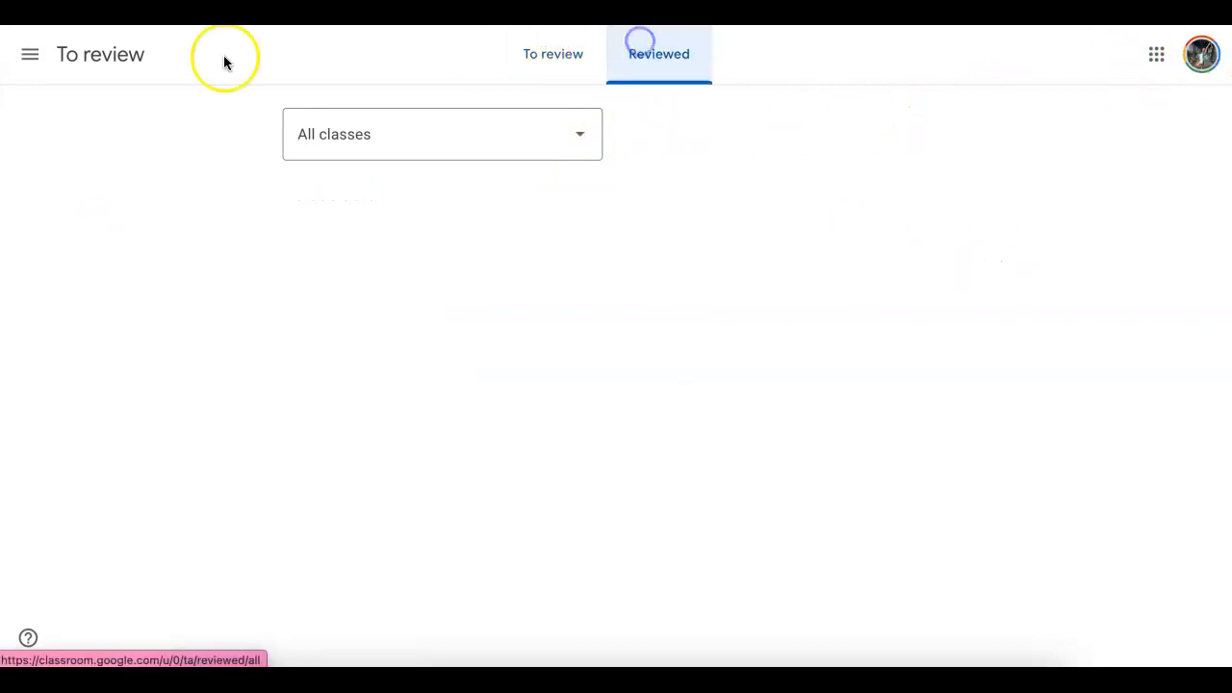
- Return to the Religion 3 class and browse its Stream, Grades, People and Classwork pages
left_click(29, 54)
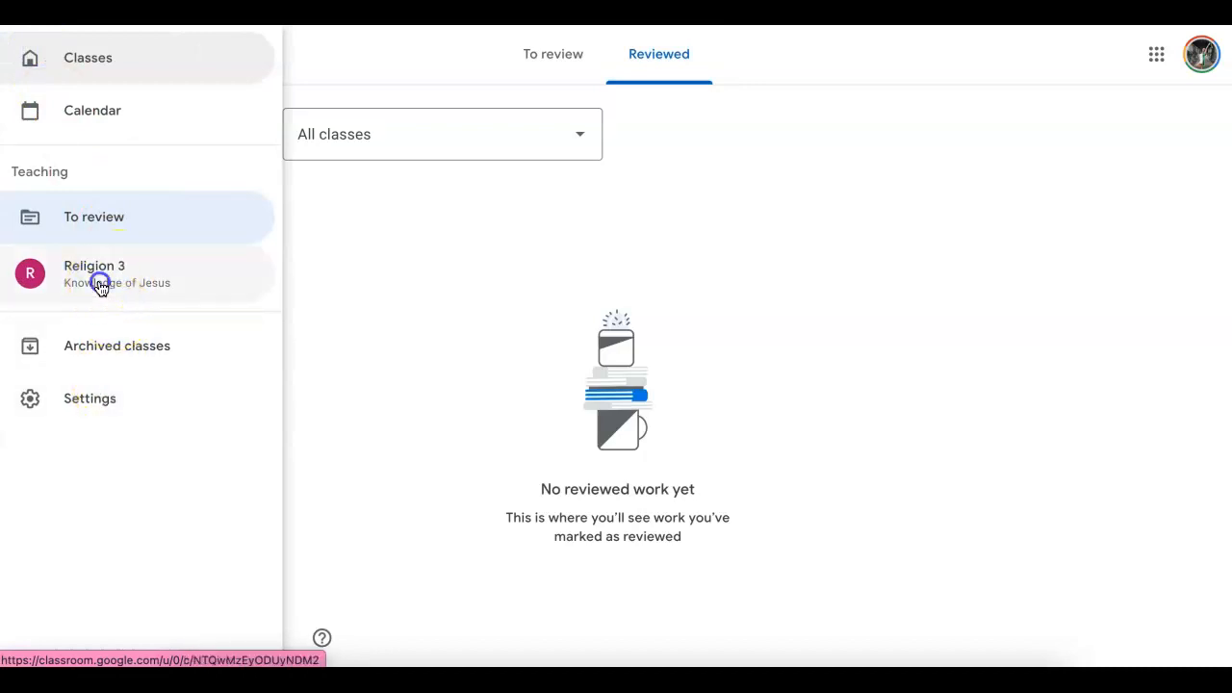
left_click(100, 282)
left_click(772, 469)
scroll(513, 530, "down", 1)
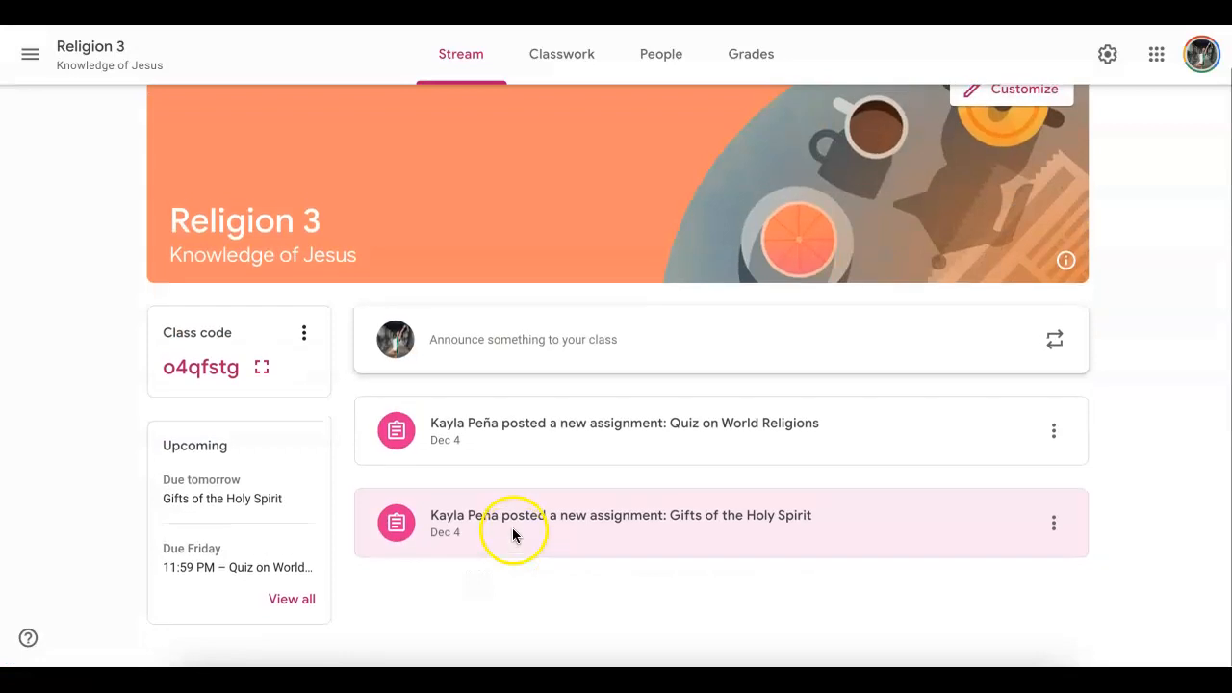
scroll(341, 552, "up", 1)
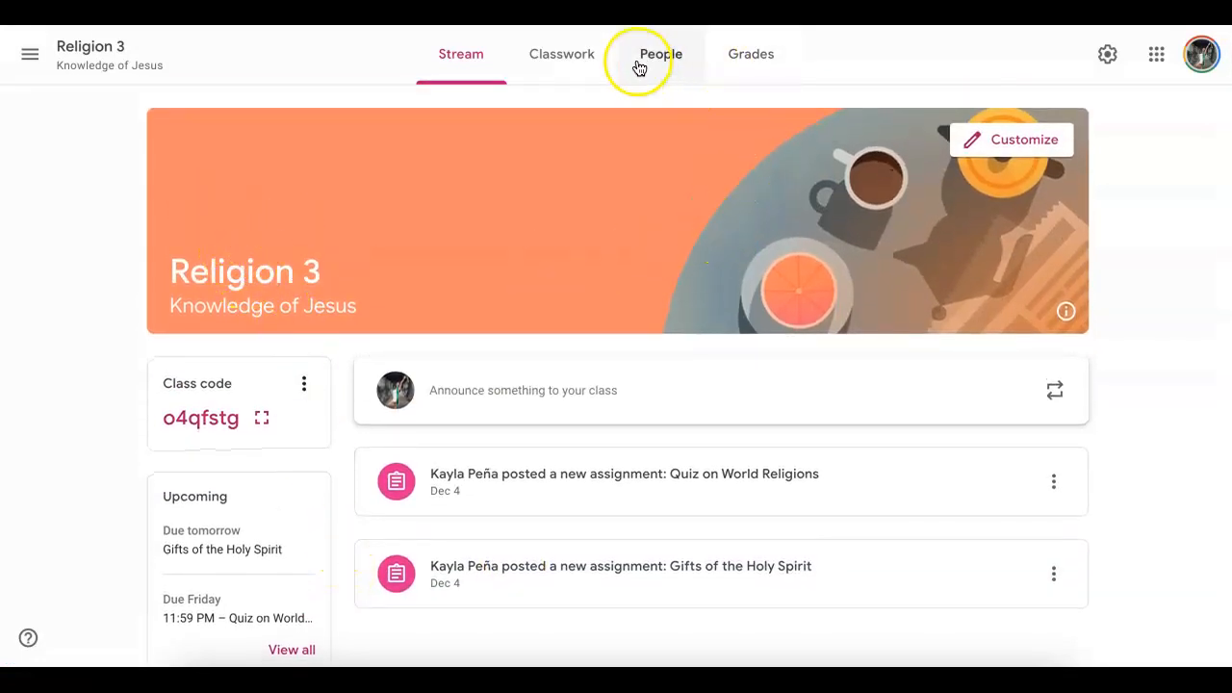
left_click(741, 55)
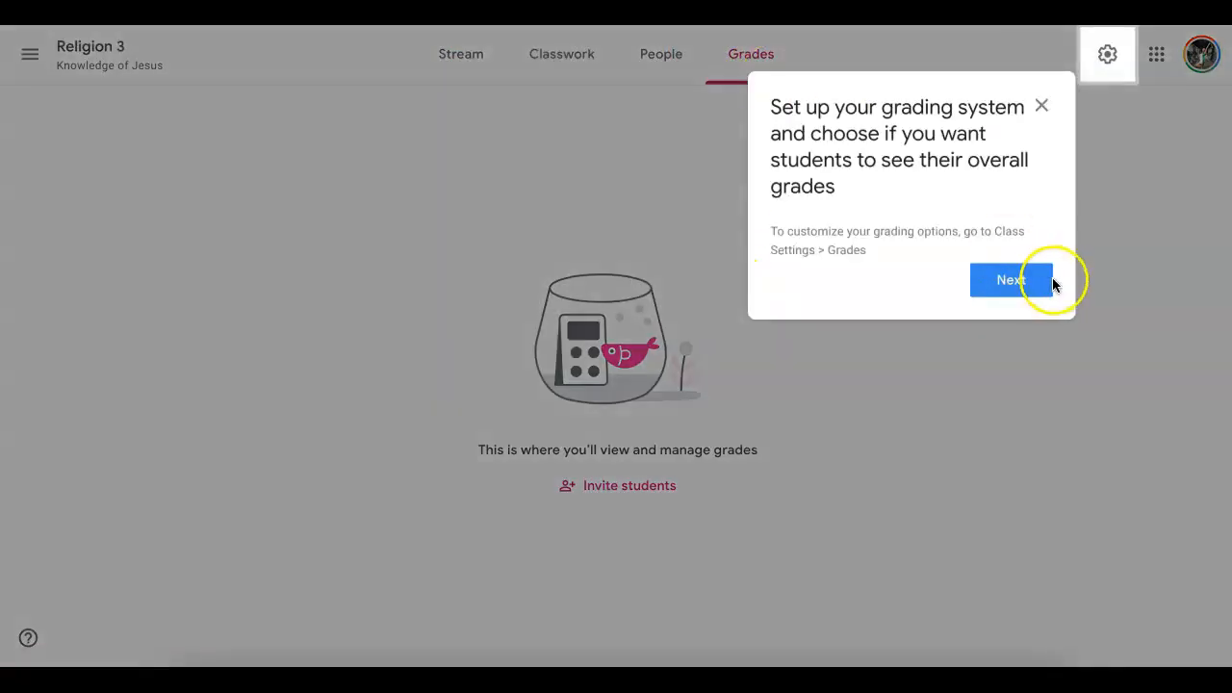
left_click(1029, 281)
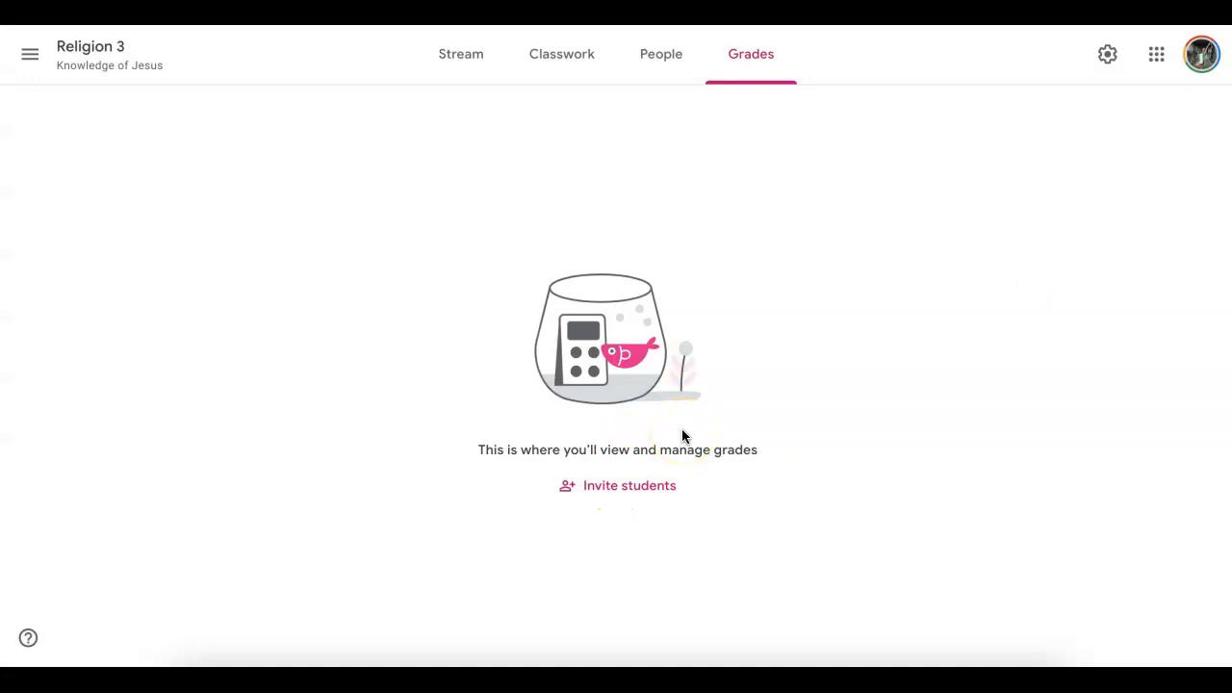
left_click(661, 75)
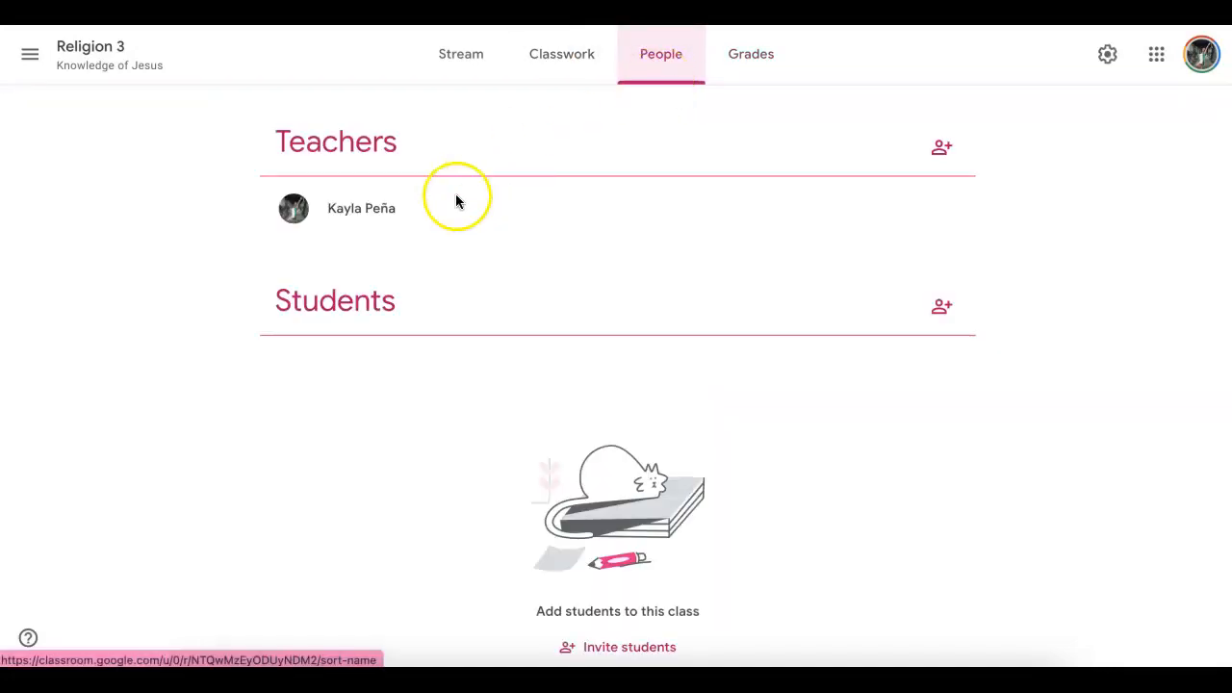
left_click(551, 69)
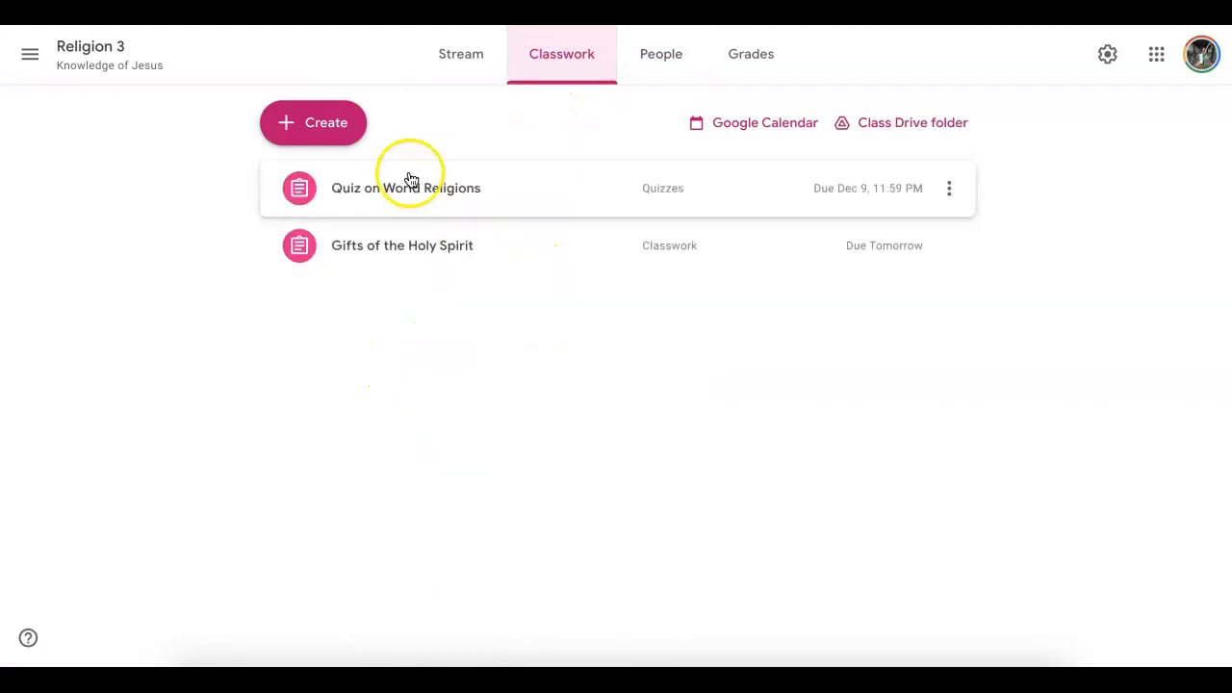
- Create a new assignment from the class's Classwork page
left_click(325, 133)
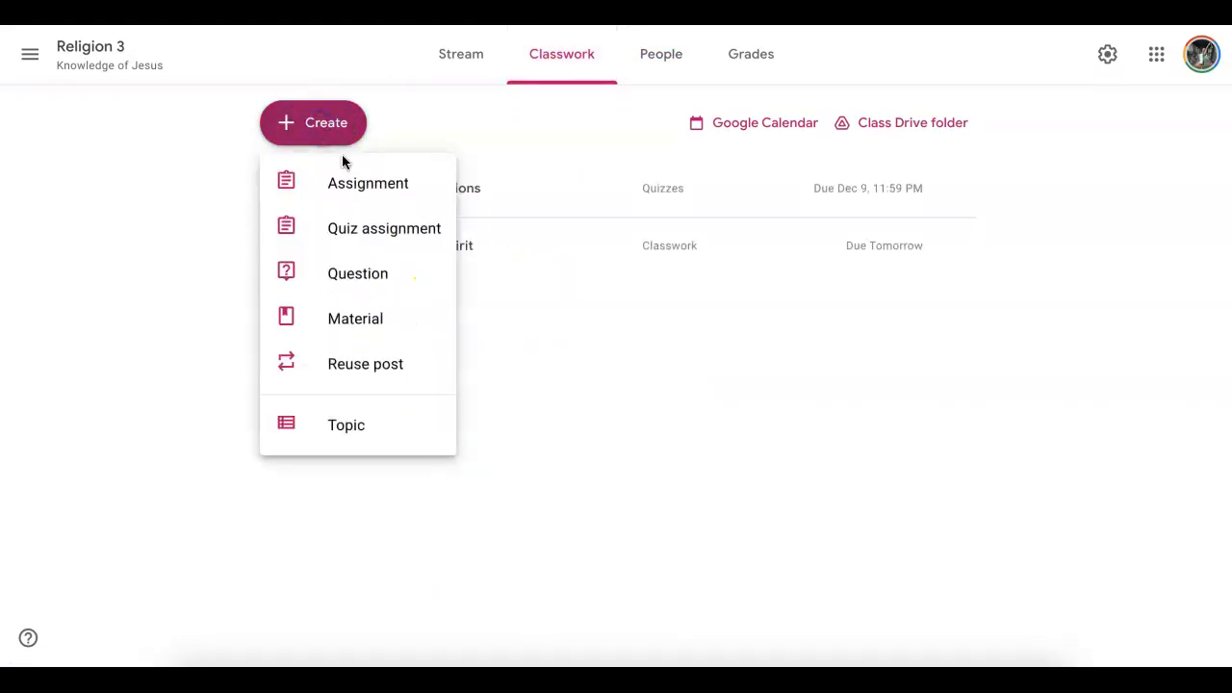
left_click(399, 185)
left_click(773, 257)
left_click(275, 144)
left_click(228, 221)
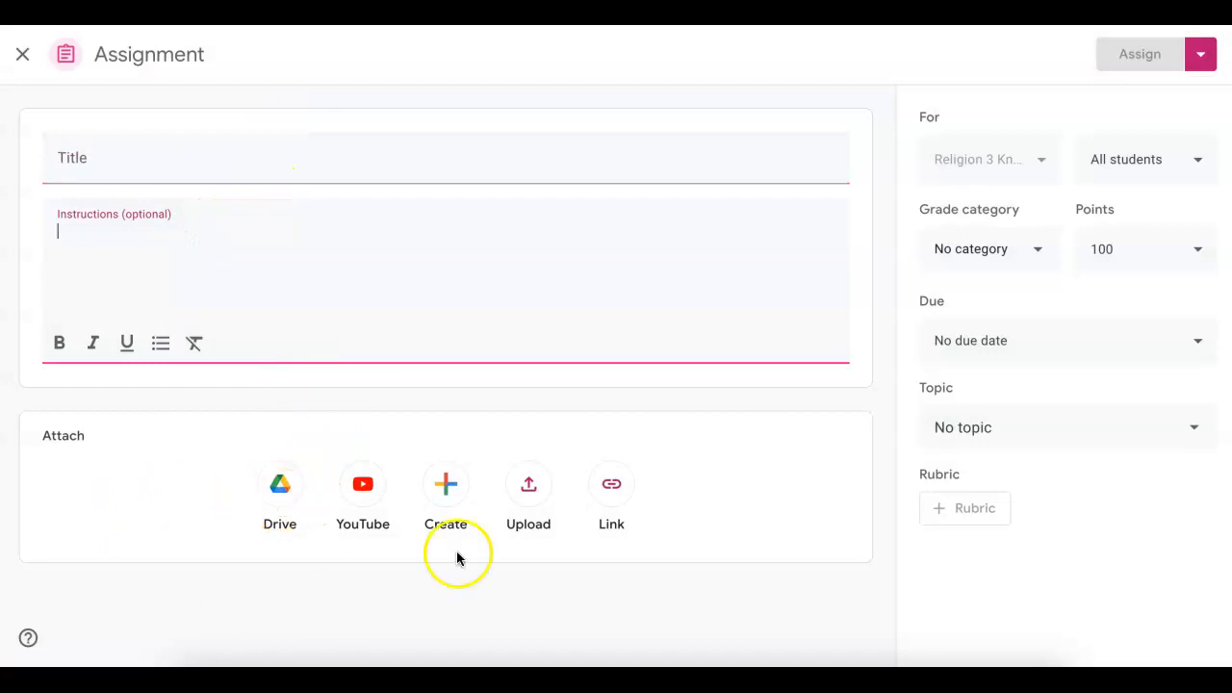
left_click(186, 156)
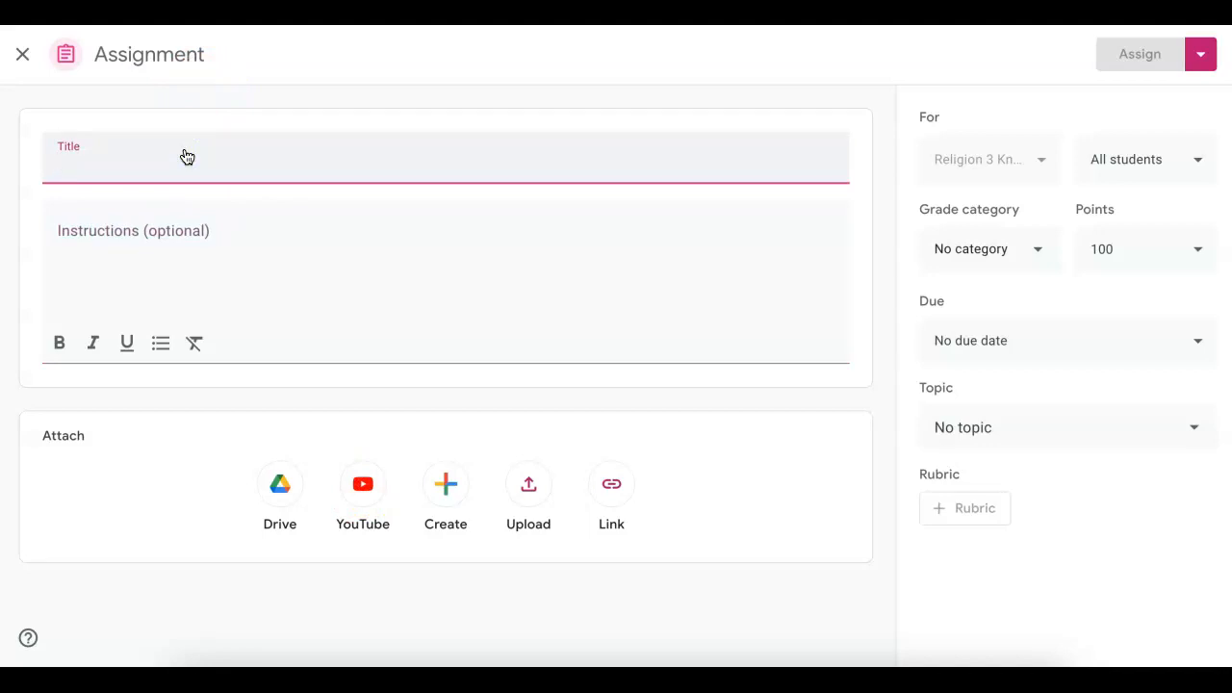
- Title the assignment "Essay on Mike Schmitz" and add the instructions "2 paragraphs on youtube link below."
type("Wri")
key("BackSpace")
key("BackSpace")
key("BackSpace")
type("E")
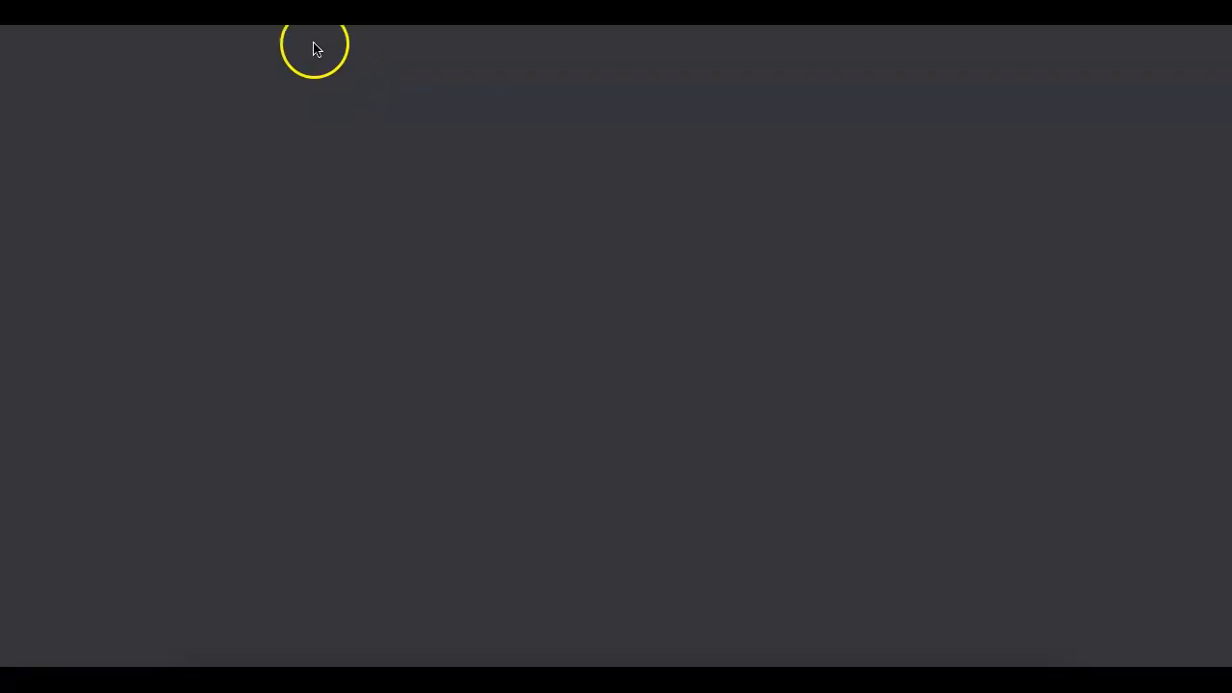
type("father m")
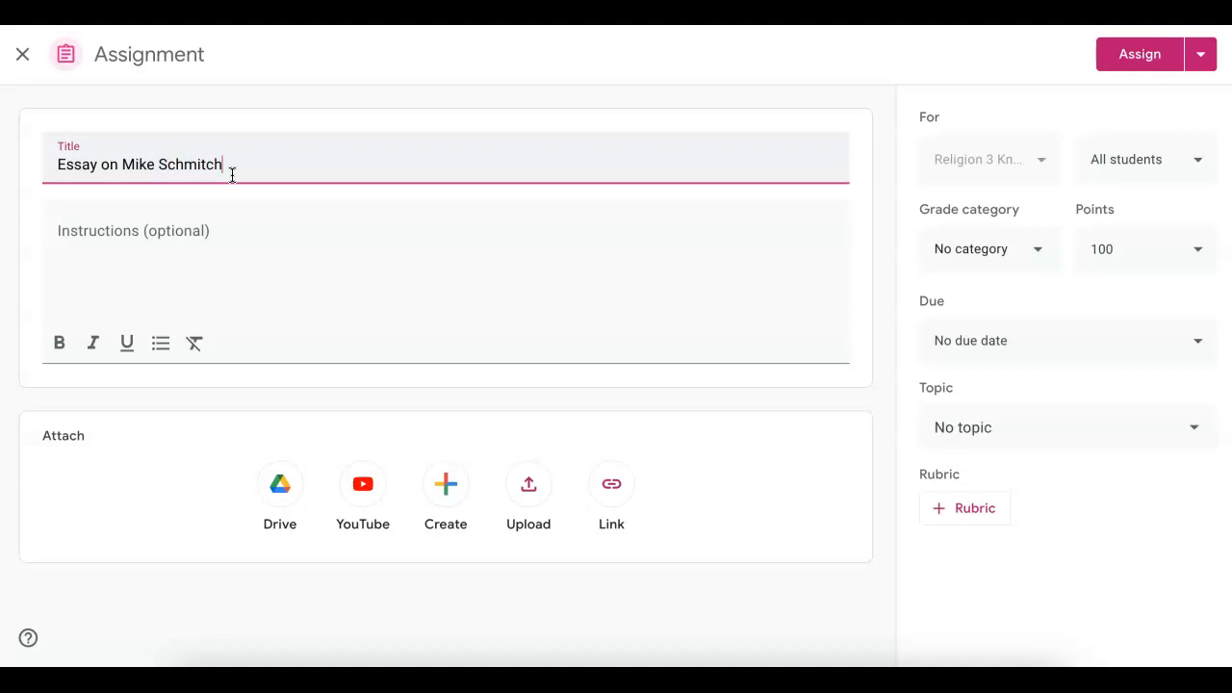
type("z")
left_click(125, 232)
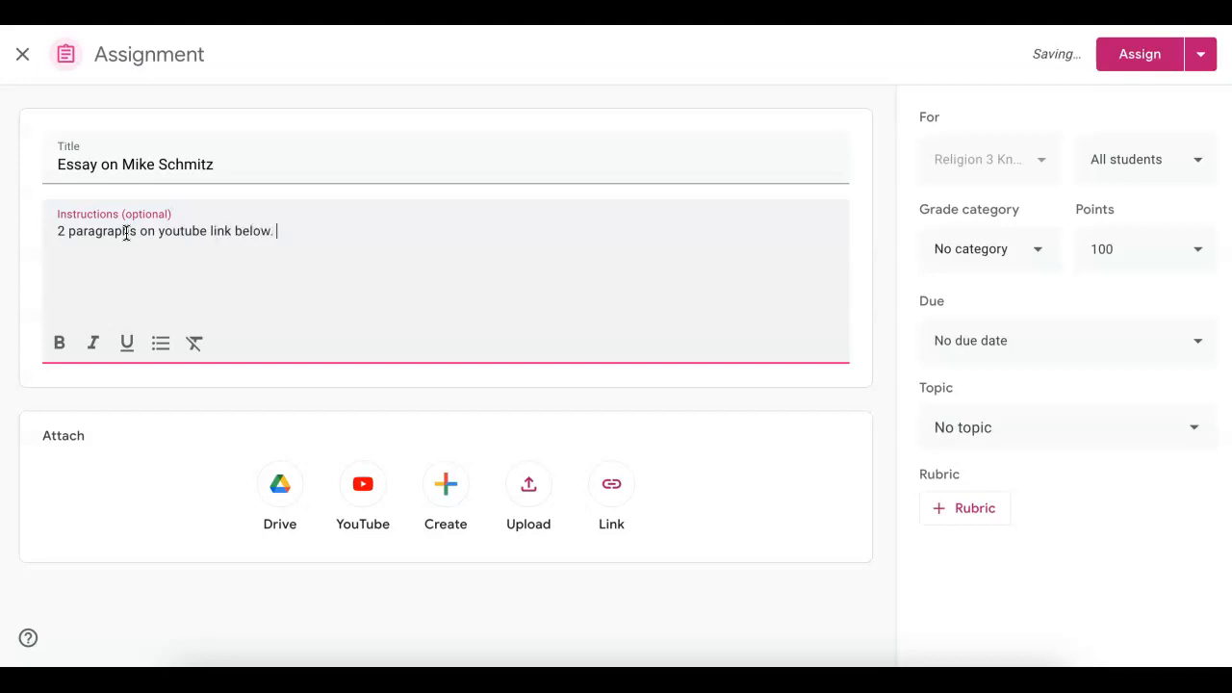
- Search the web for "father mike schmitz - knowledge of faith" and open the video "How to See God in Everything, Every Day"
left_click(396, 499)
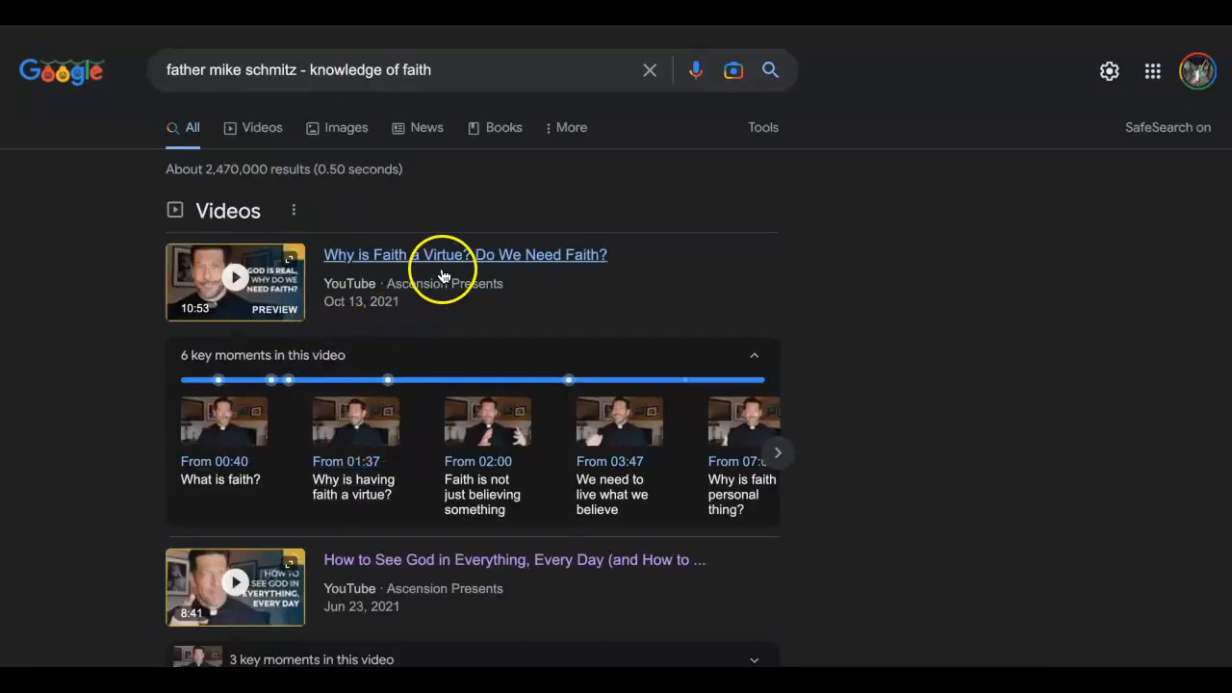
scroll(489, 316, "down", 3)
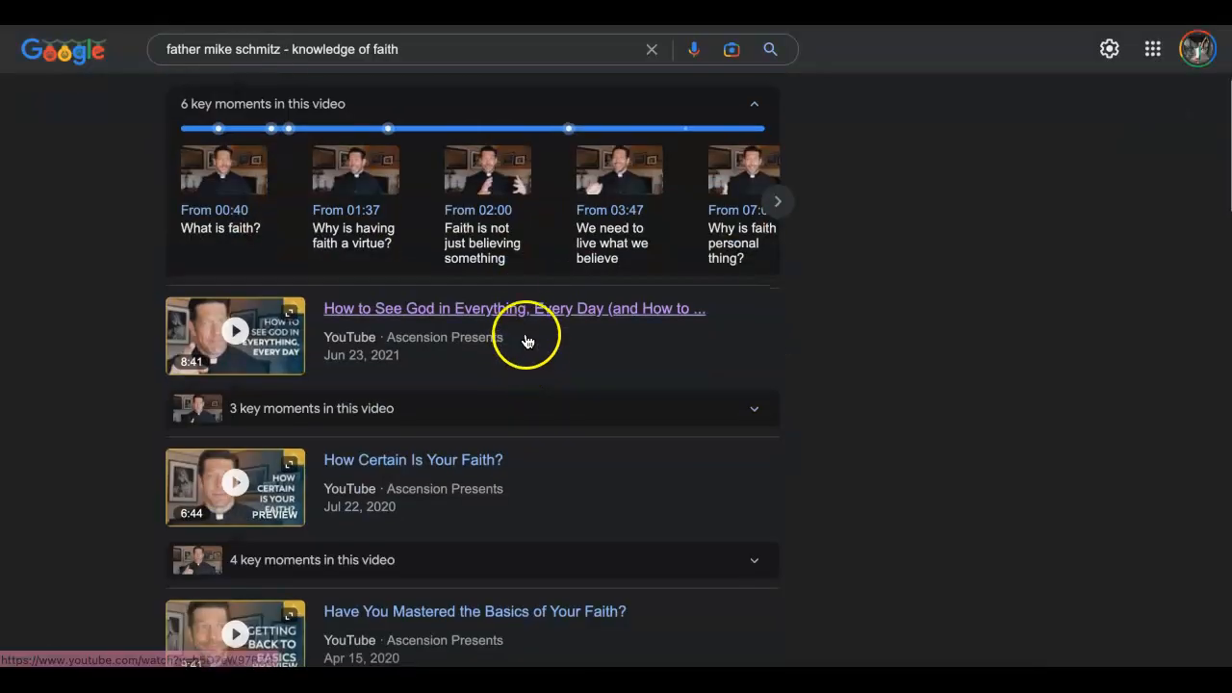
left_click(522, 311)
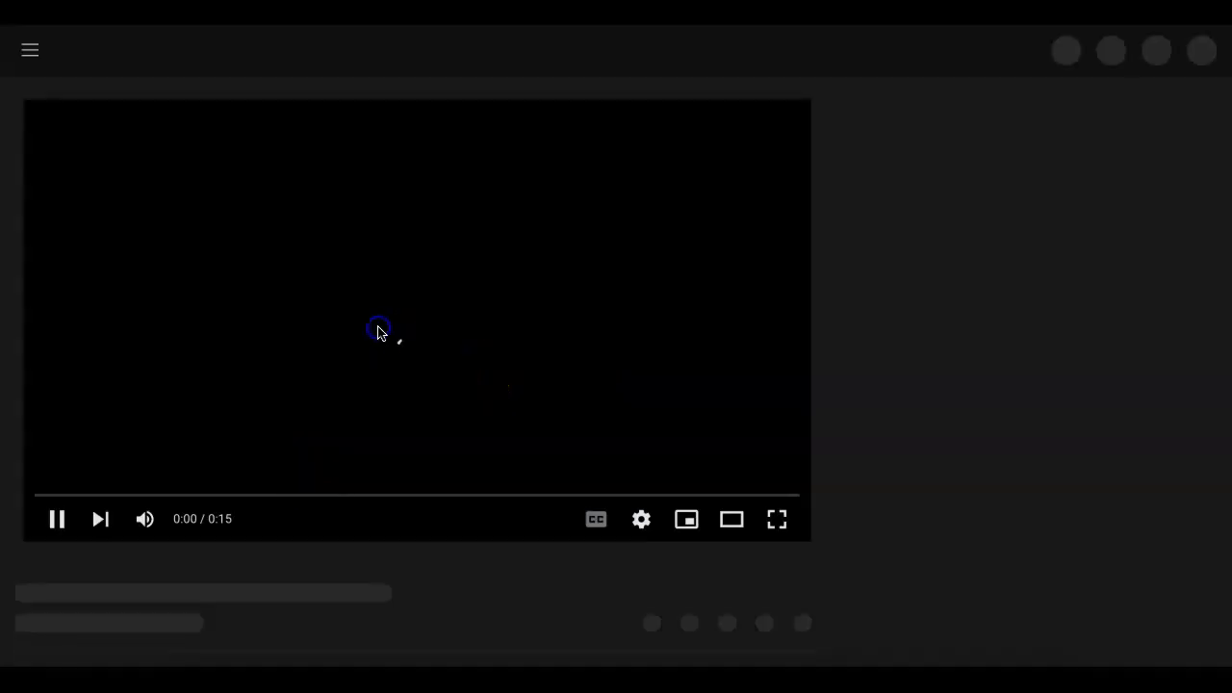
left_click(381, 245)
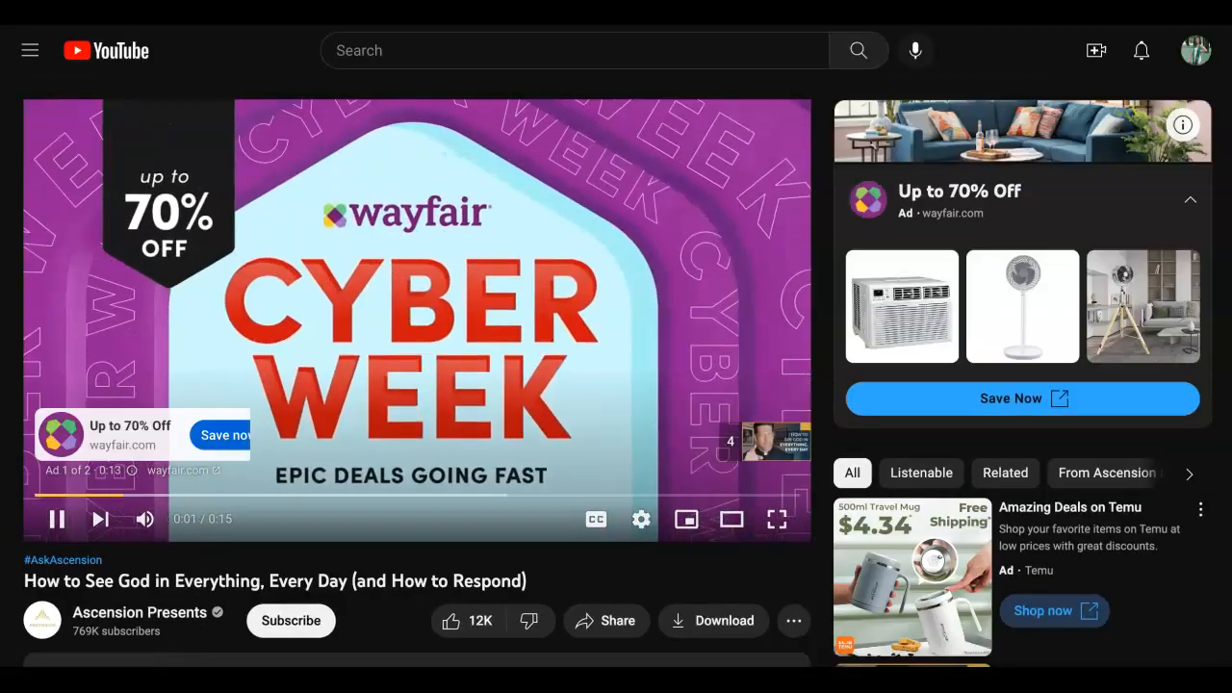
- Attach the "How to See God in Everything, Every Day" video to the assignment by pasting its YouTube URL and adding it
left_click(338, 310)
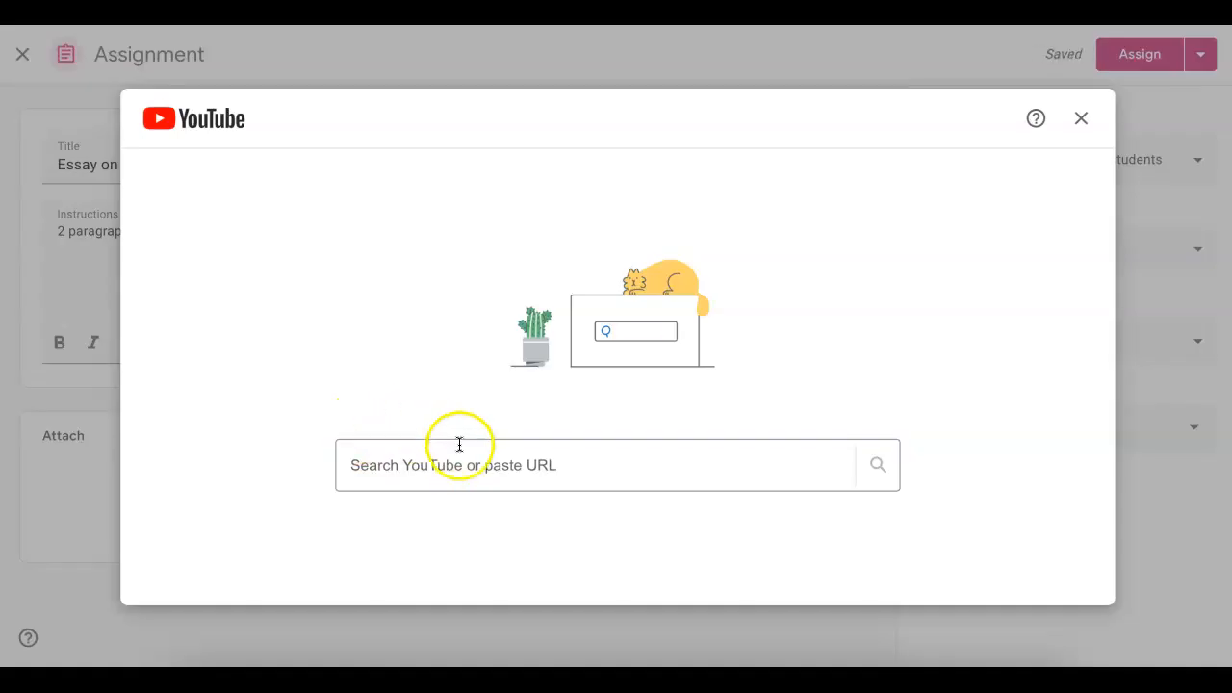
left_click(442, 465)
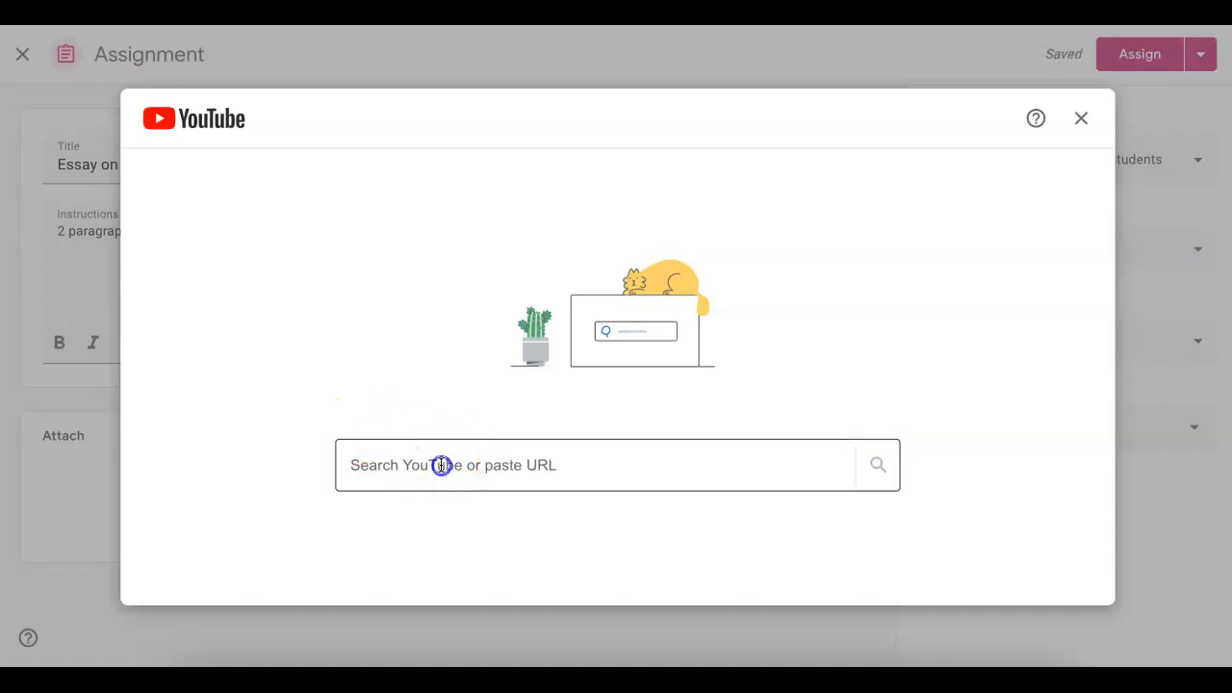
type("https://www.youtube.com/watch?v=b5D7eW97BZ8")
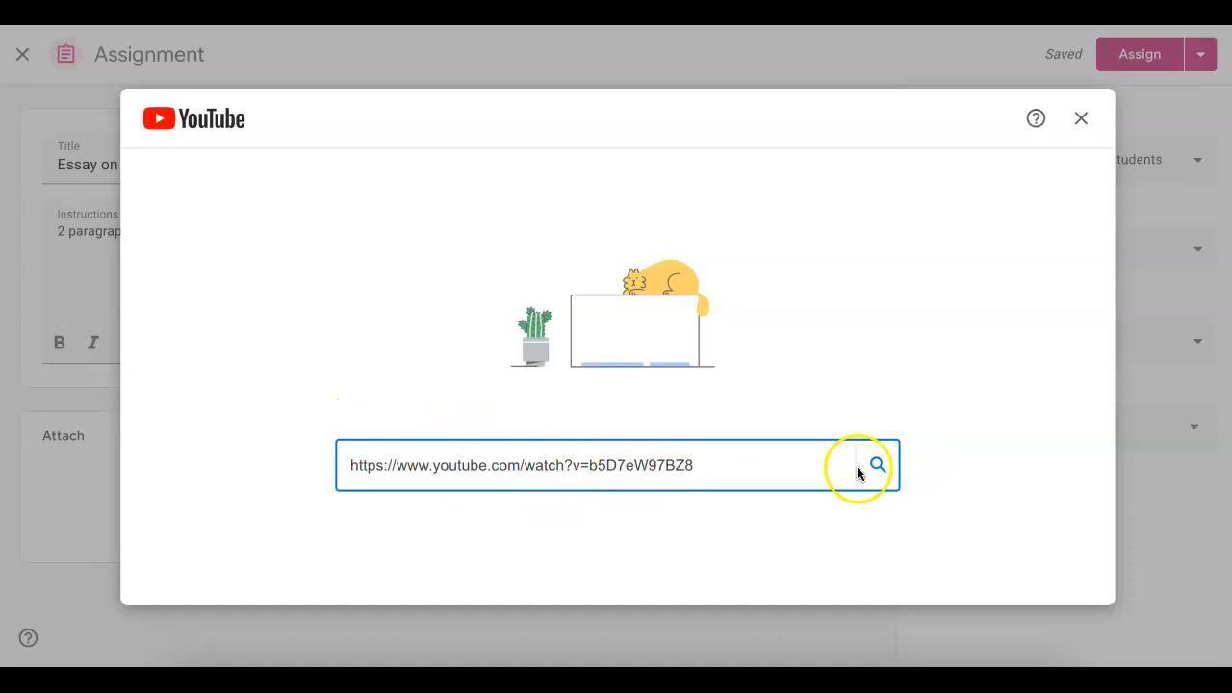
left_click(887, 459)
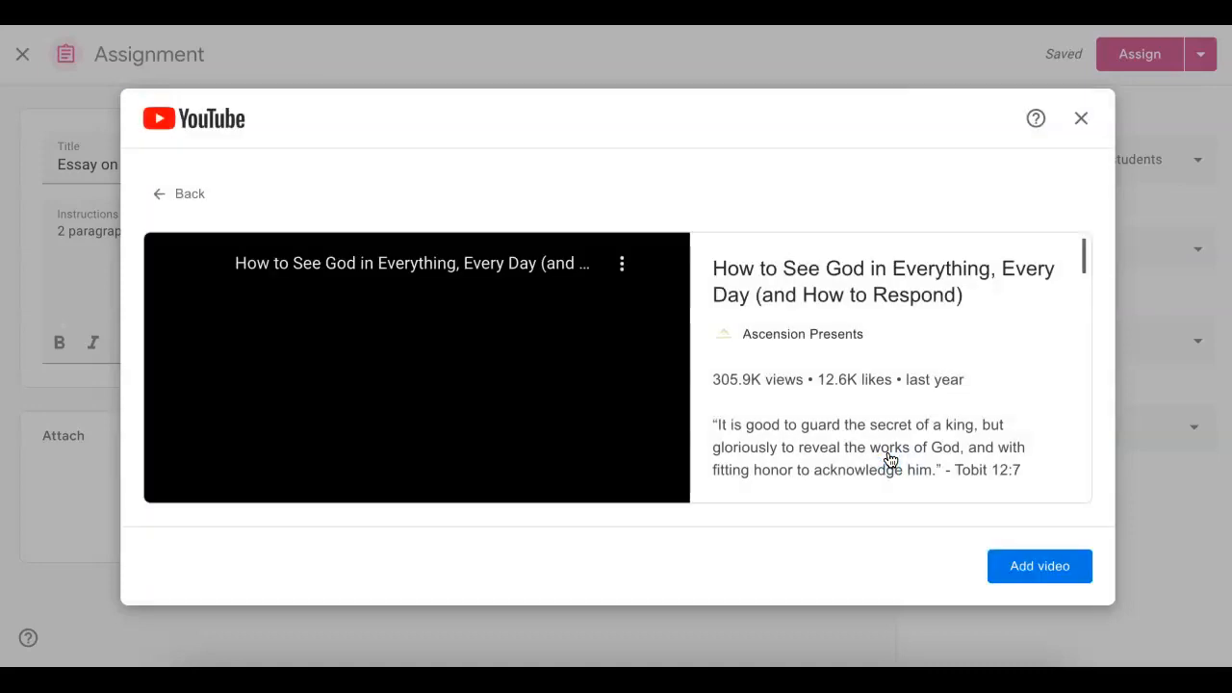
left_click(1062, 570)
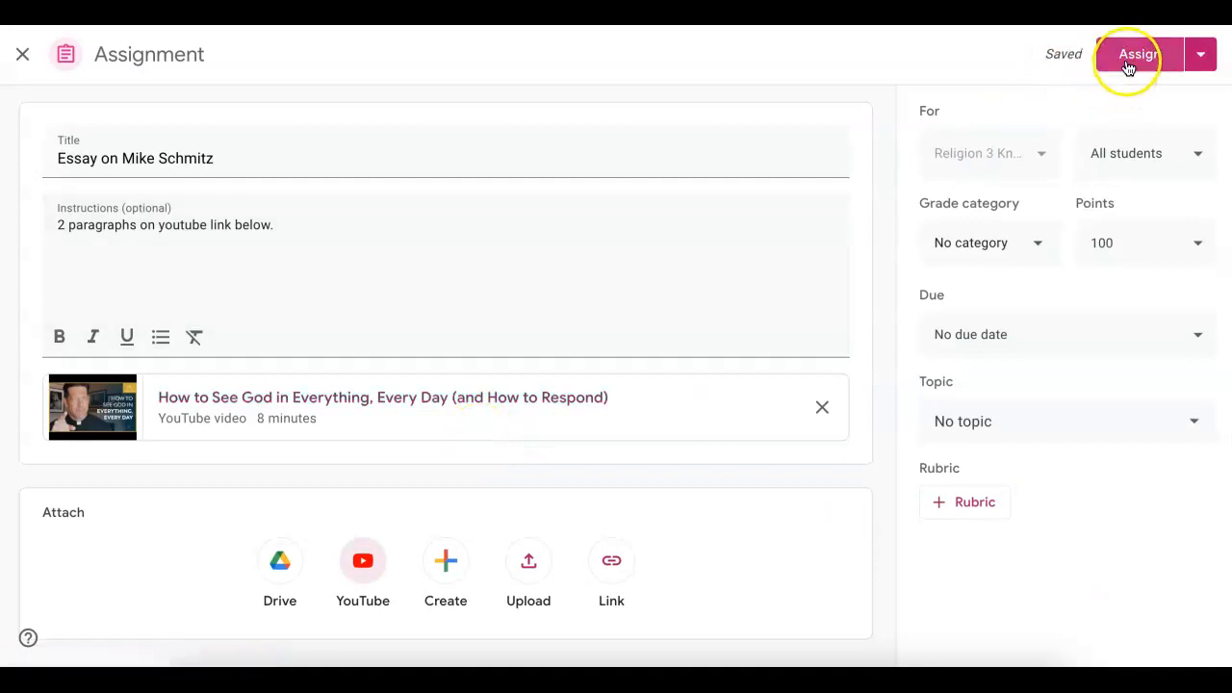
- Set the assignment's grade category to Classwork and its points to 50
left_click(979, 245)
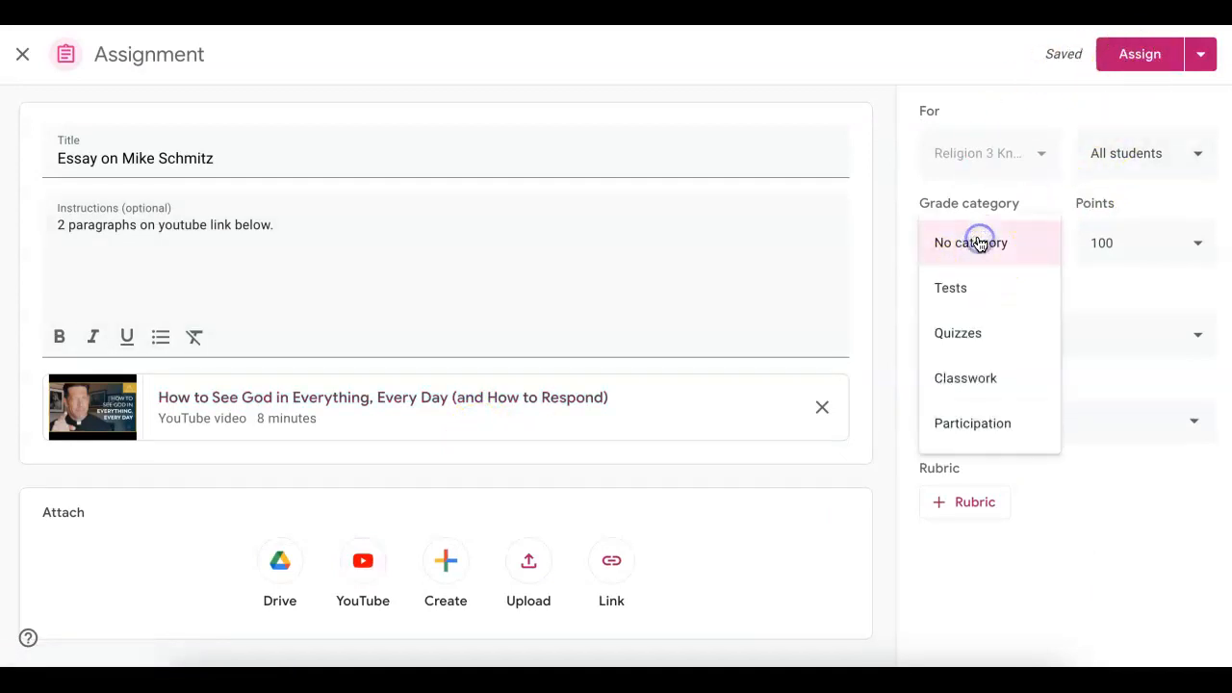
left_click(996, 386)
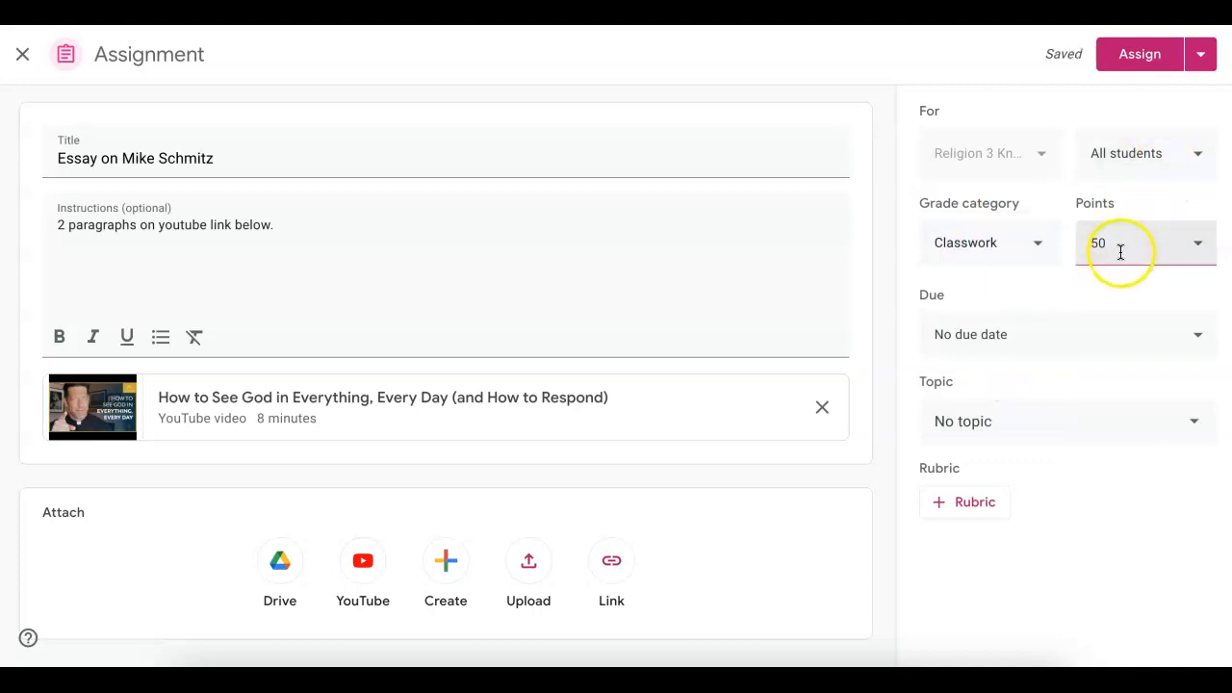
- Set the assignment's due date to December 11, 2022, without a time
left_click(1034, 334)
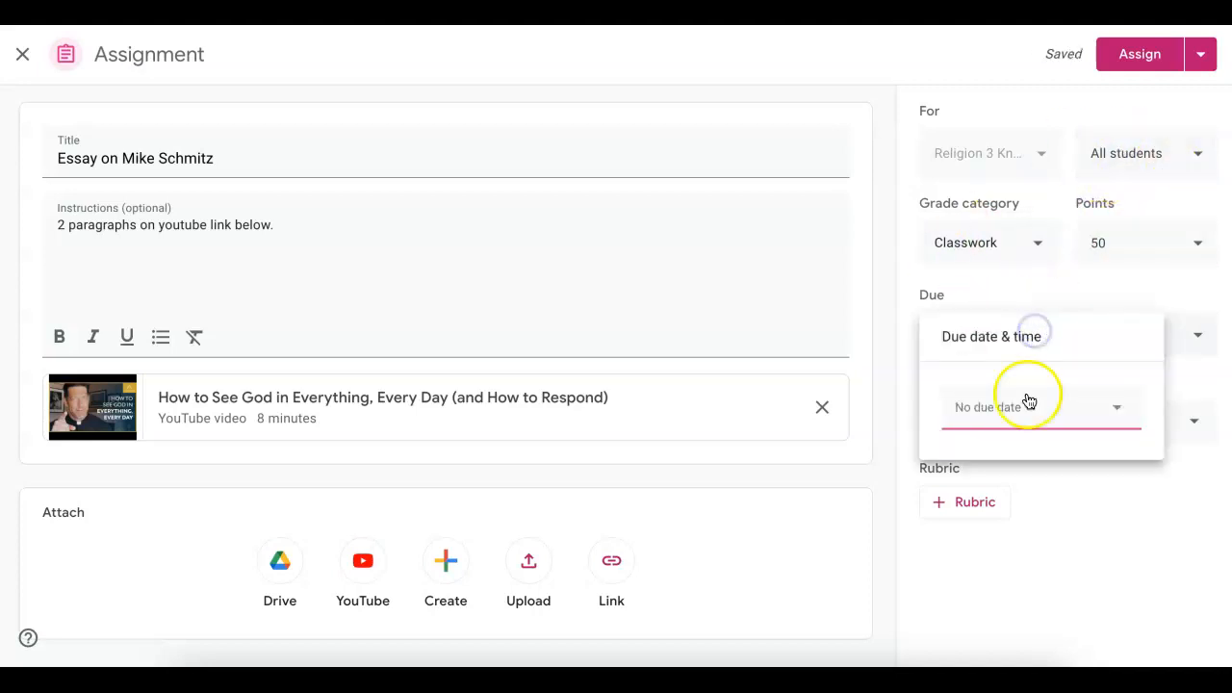
left_click(1022, 420)
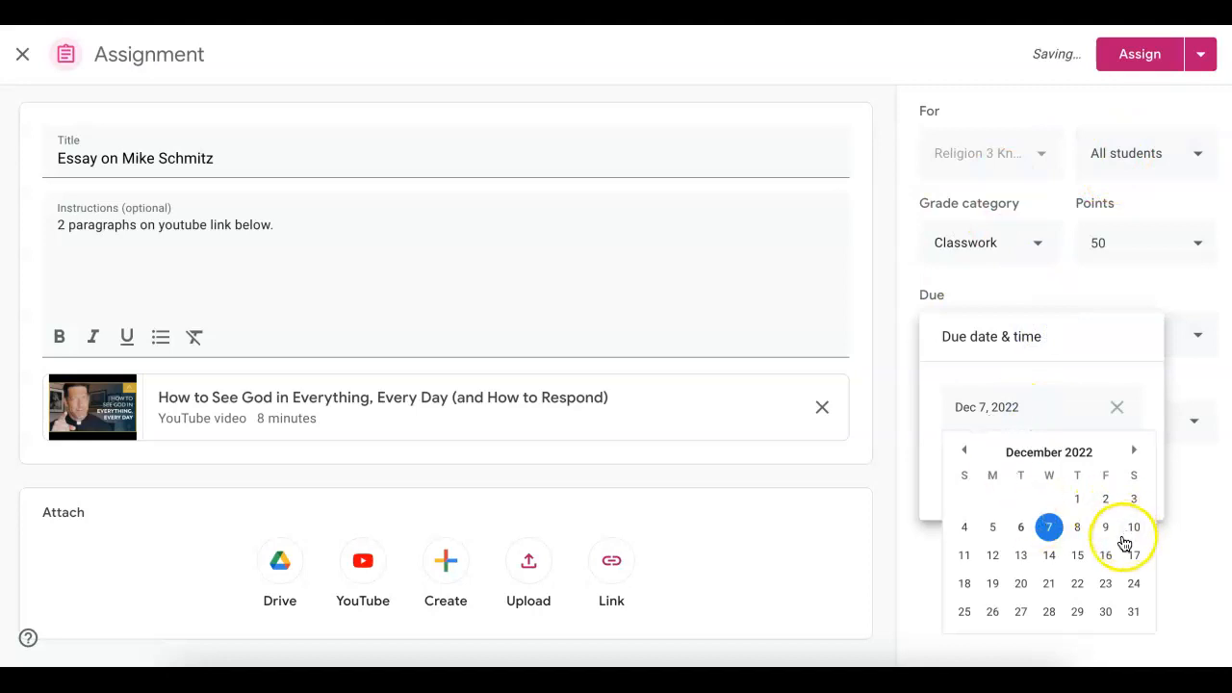
left_click(964, 554)
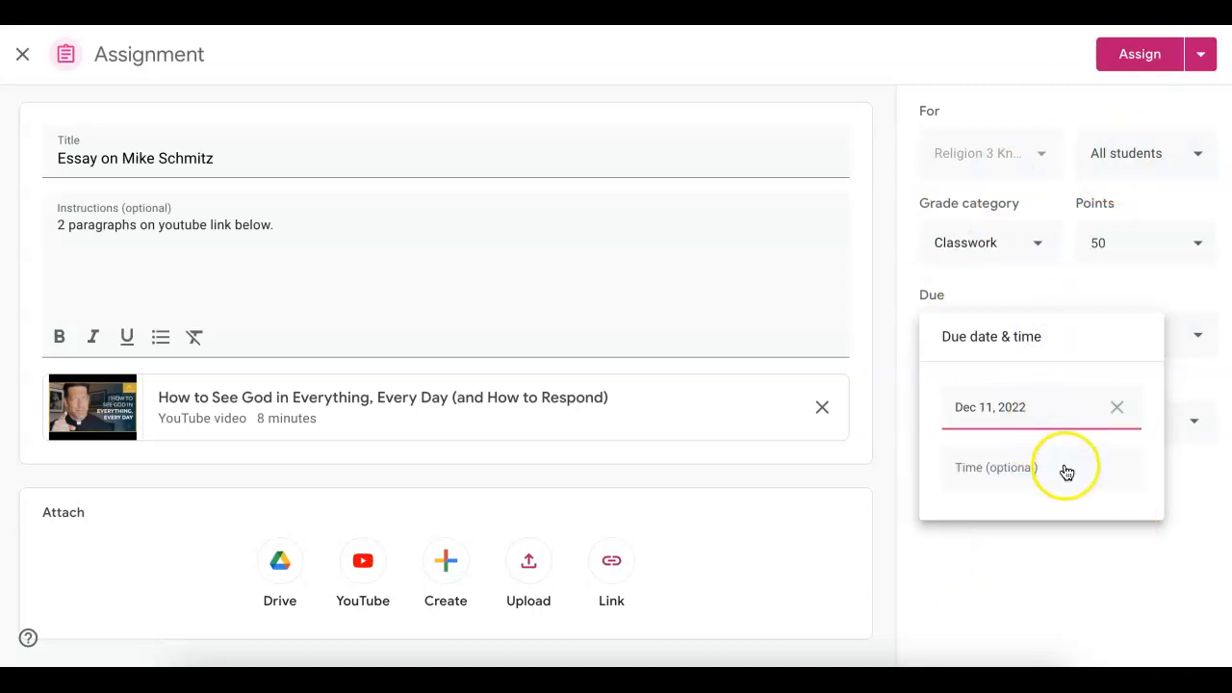
left_click(1047, 519)
left_click(1041, 556)
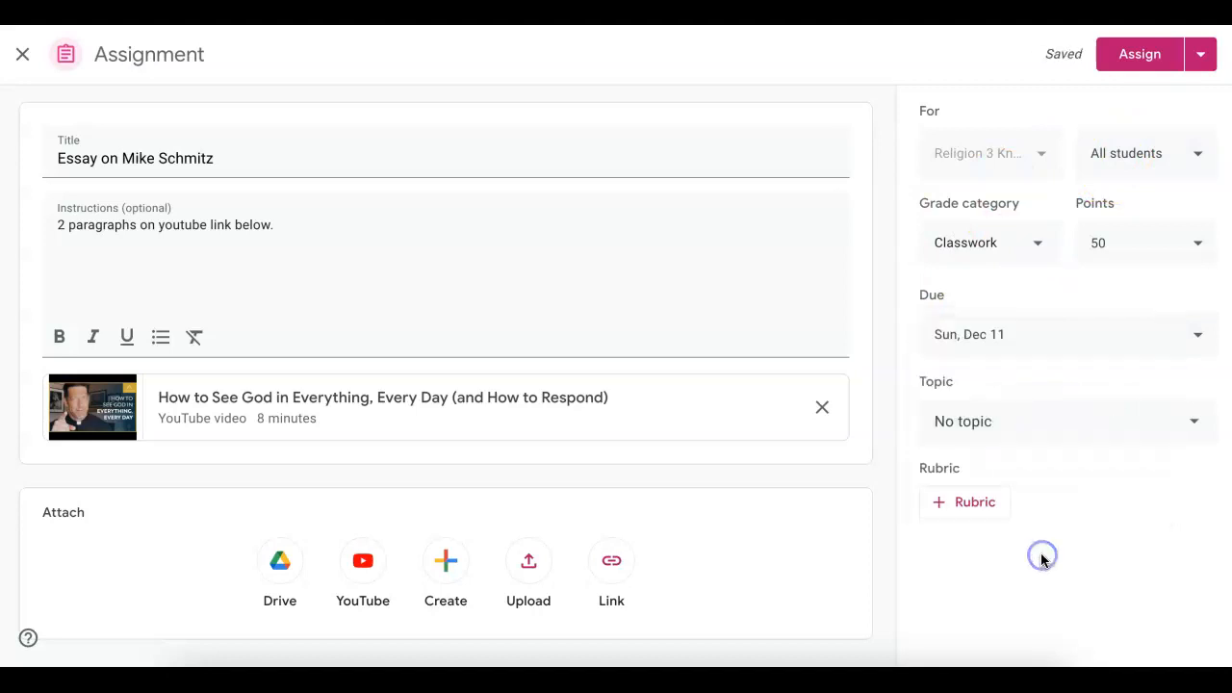
- Check the topic options, keep no topic, and assign the assignment to all students
left_click(1026, 420)
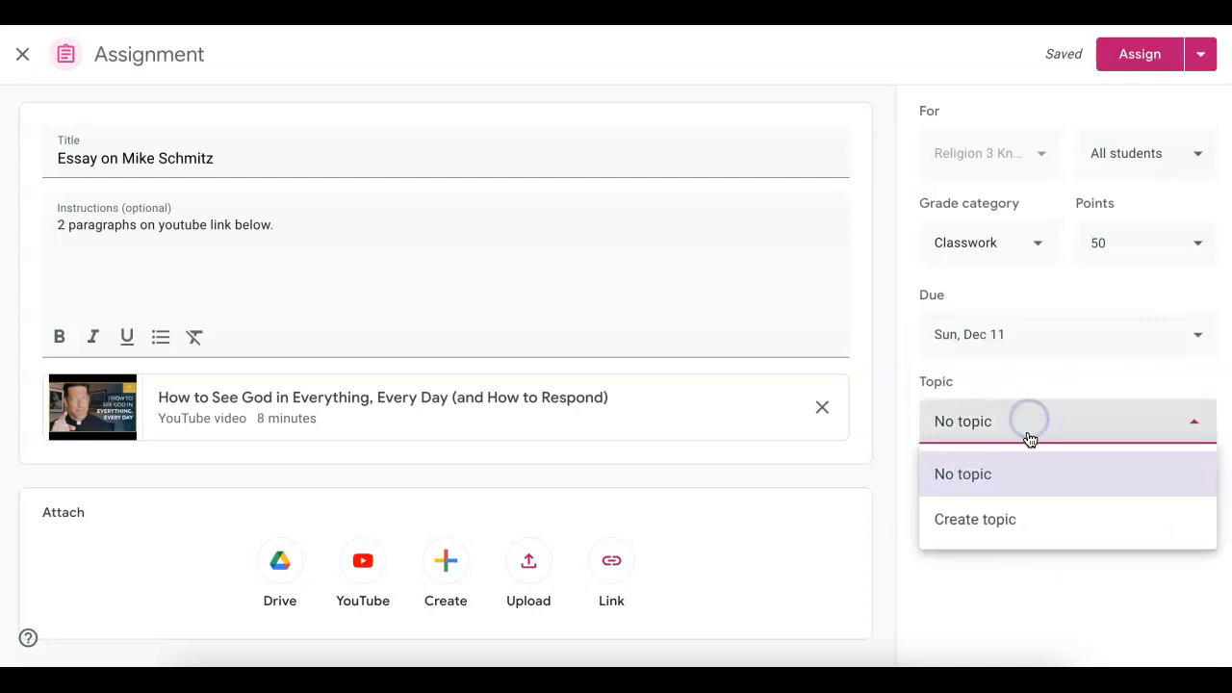
left_click(1002, 563)
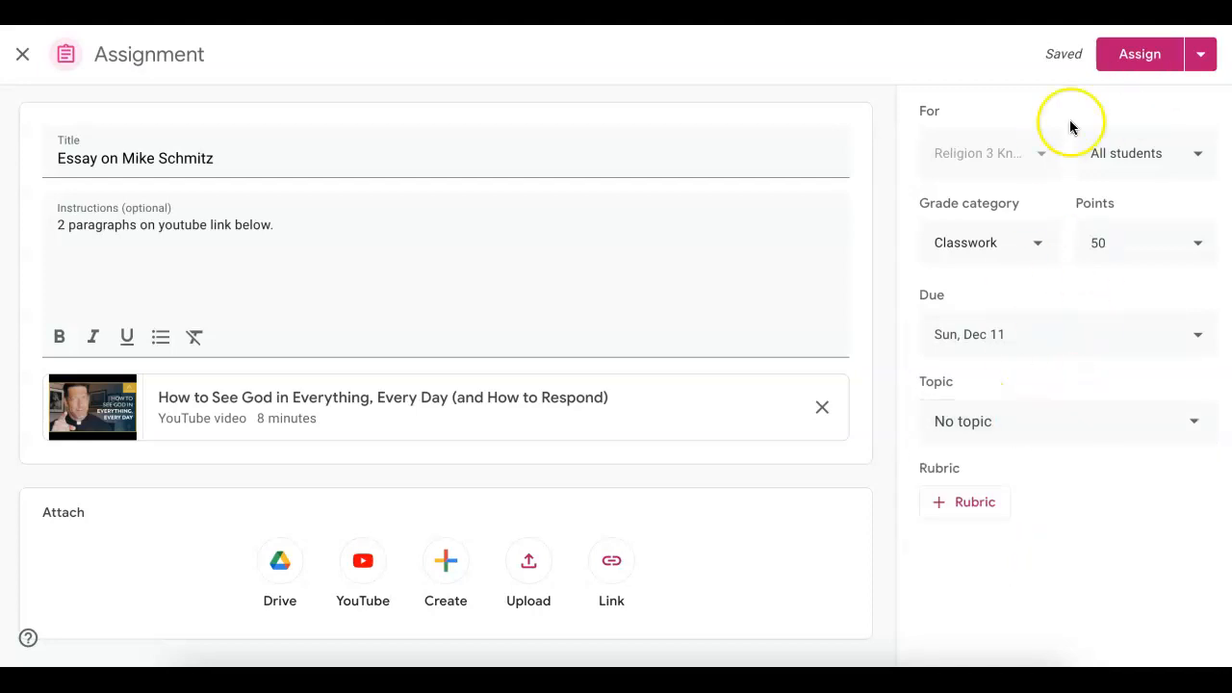
left_click(1138, 60)
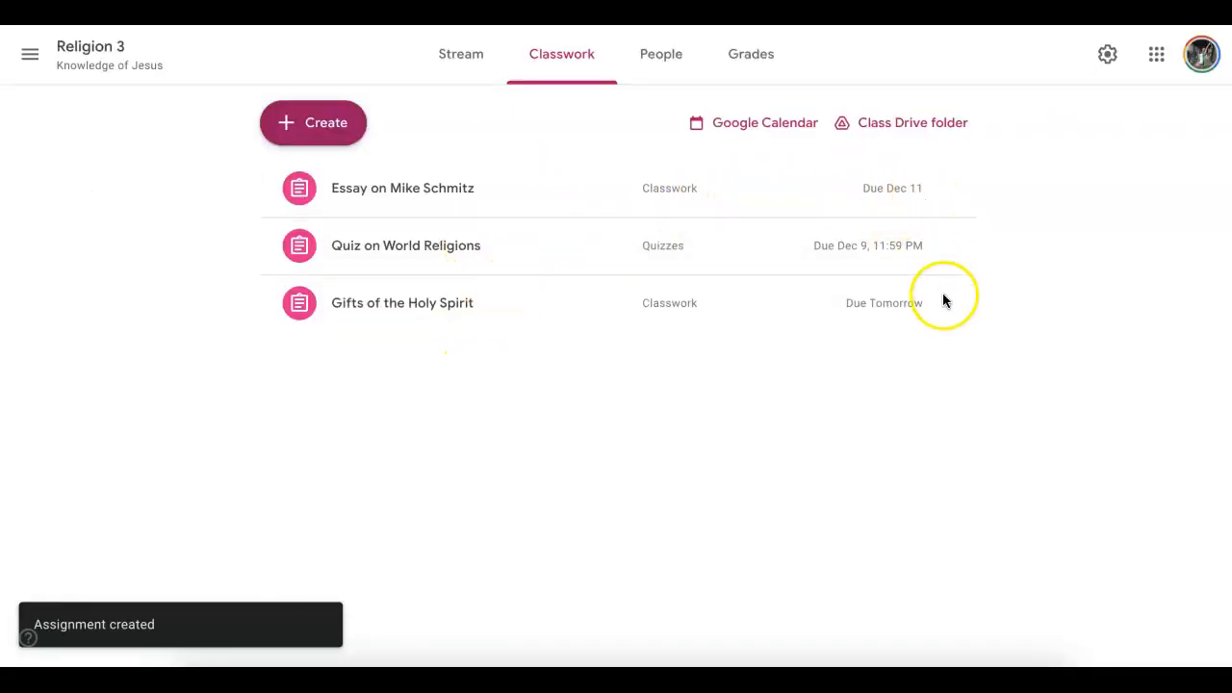
- Open the class Stream, dismiss the customization tip, and browse the Classwork, People and Stream pages
left_click(498, 65)
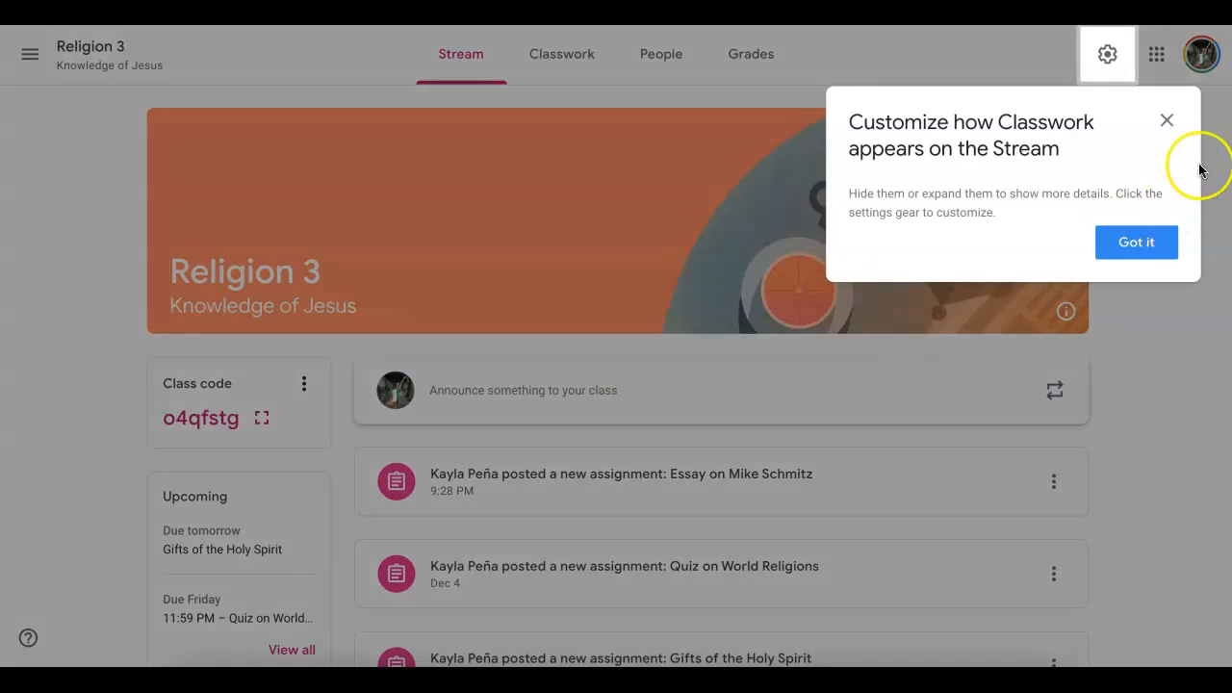
left_click(1166, 121)
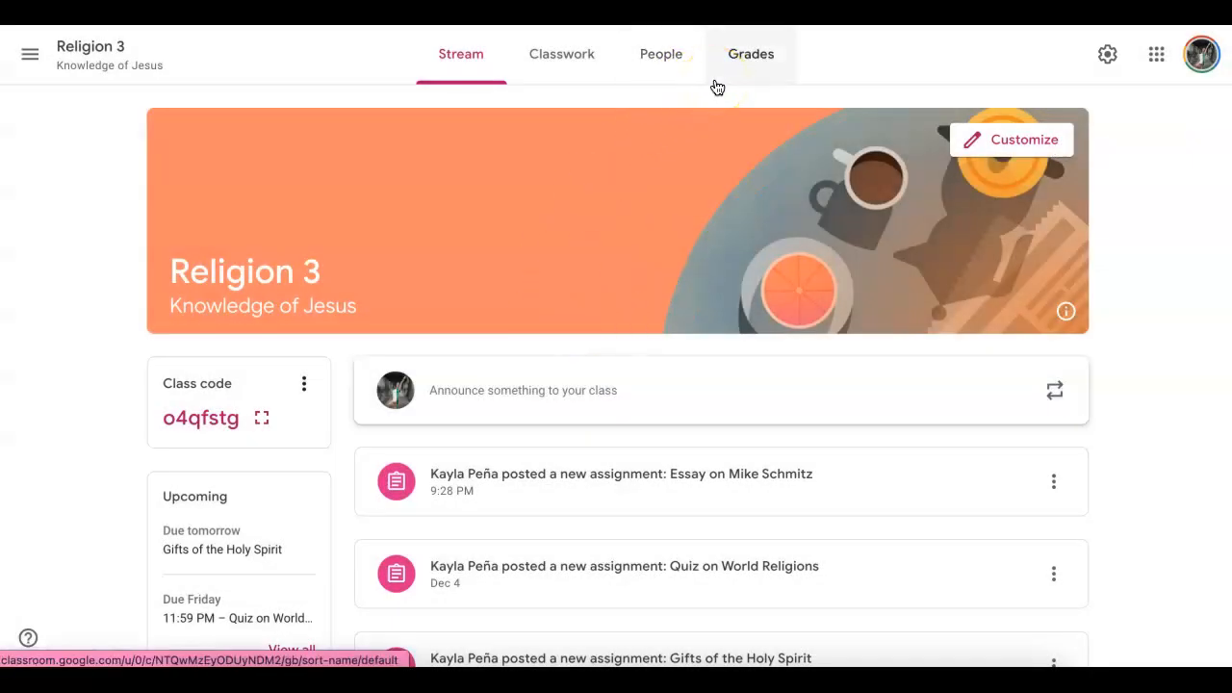
left_click(553, 52)
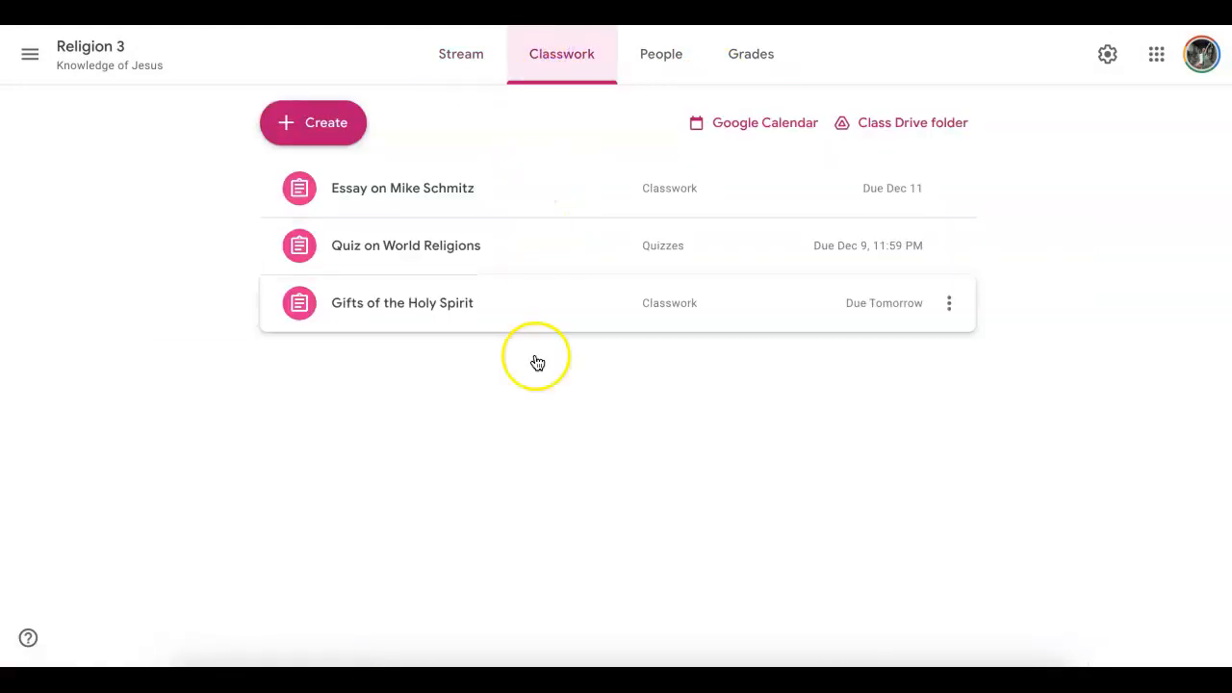
left_click(661, 53)
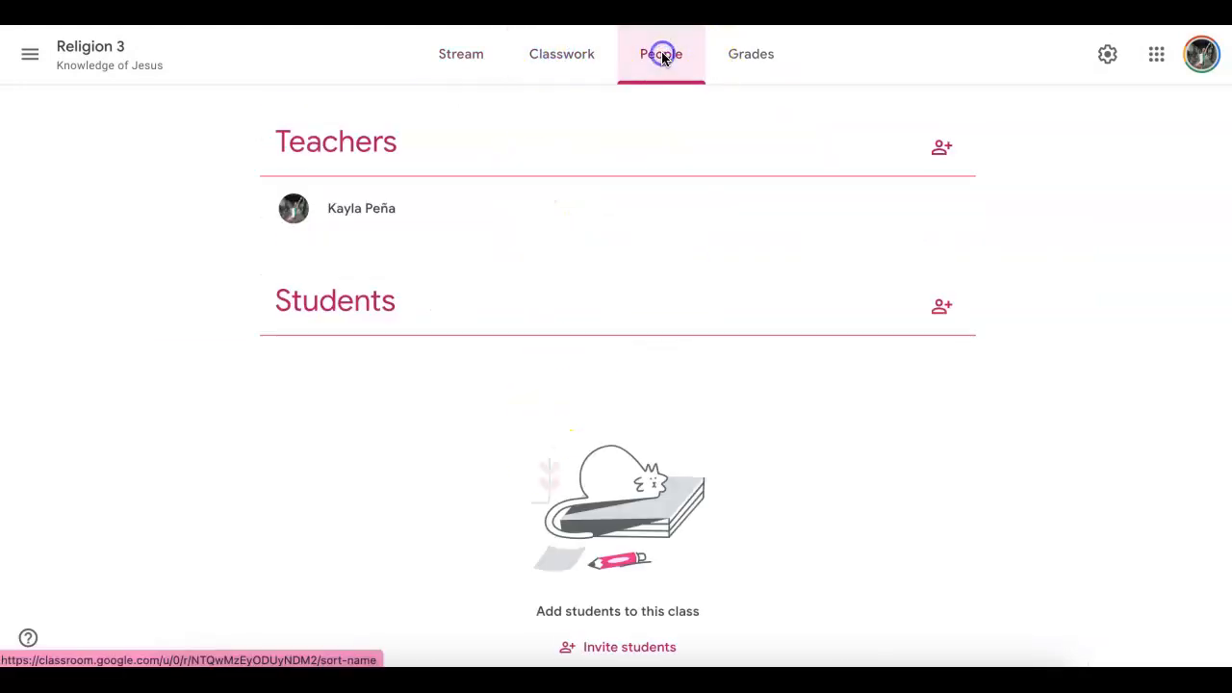
left_click(471, 66)
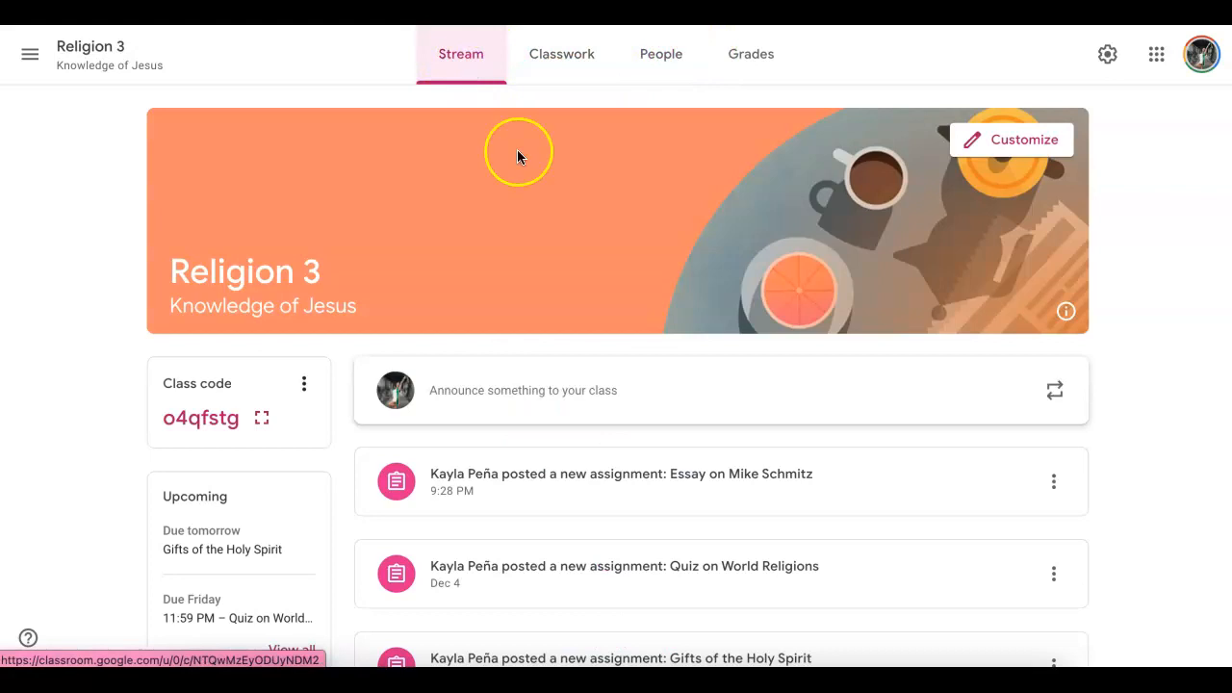
scroll(554, 248, "down", 1)
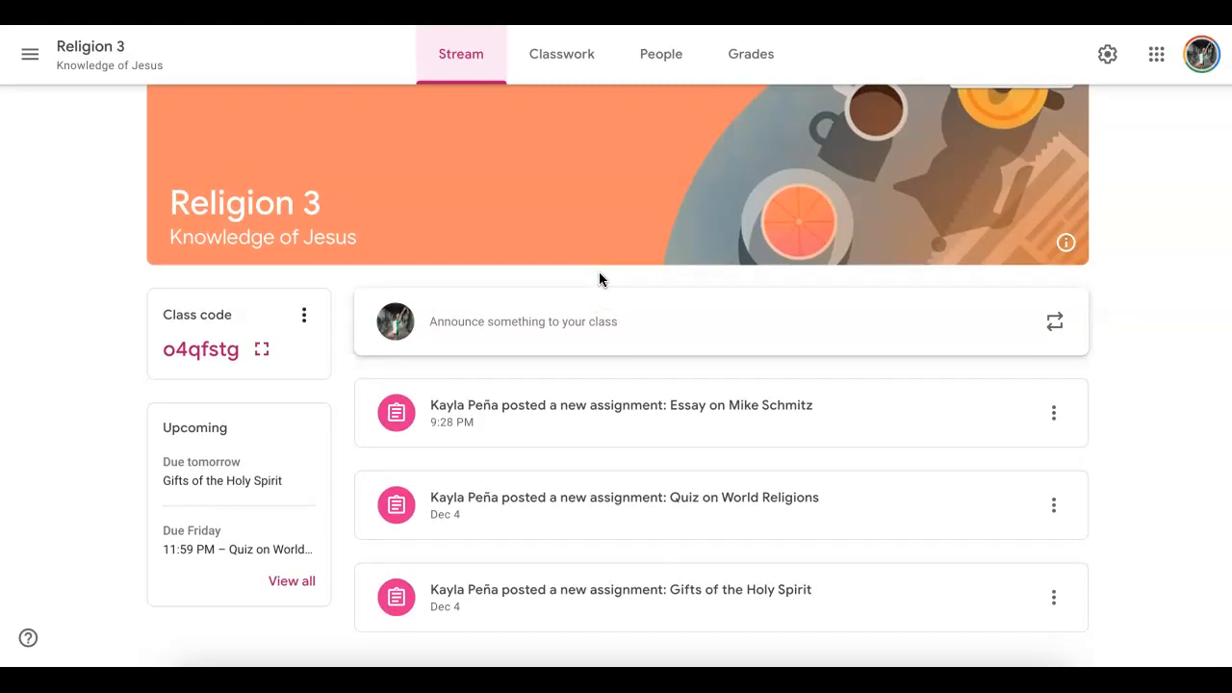
- Open and close the navigation menu, then browse the class's Classwork, People, Grades and Stream pages
left_click(30, 54)
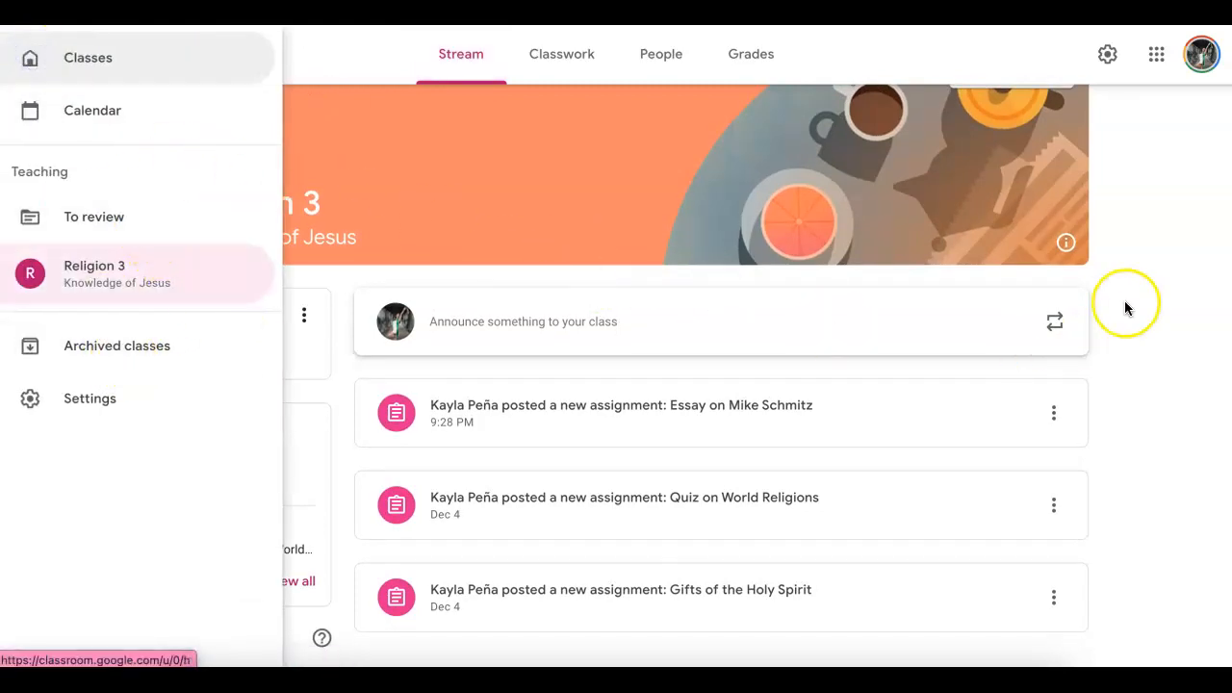
left_click(1195, 291)
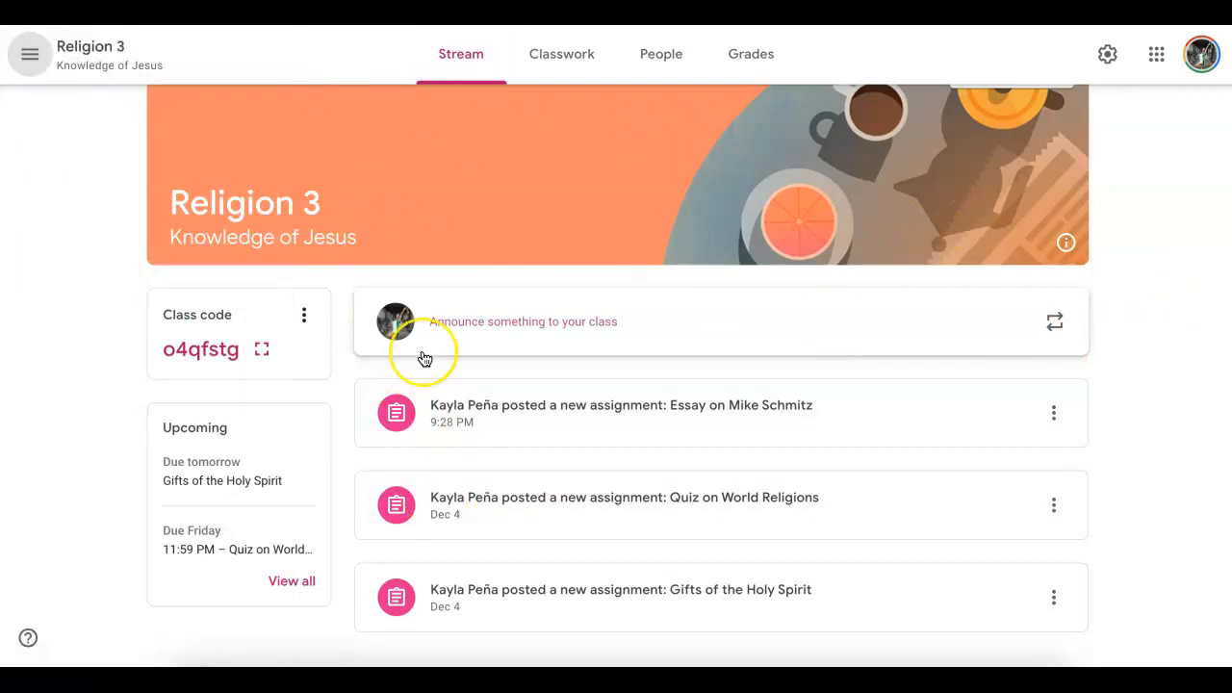
left_click(568, 57)
left_click(657, 60)
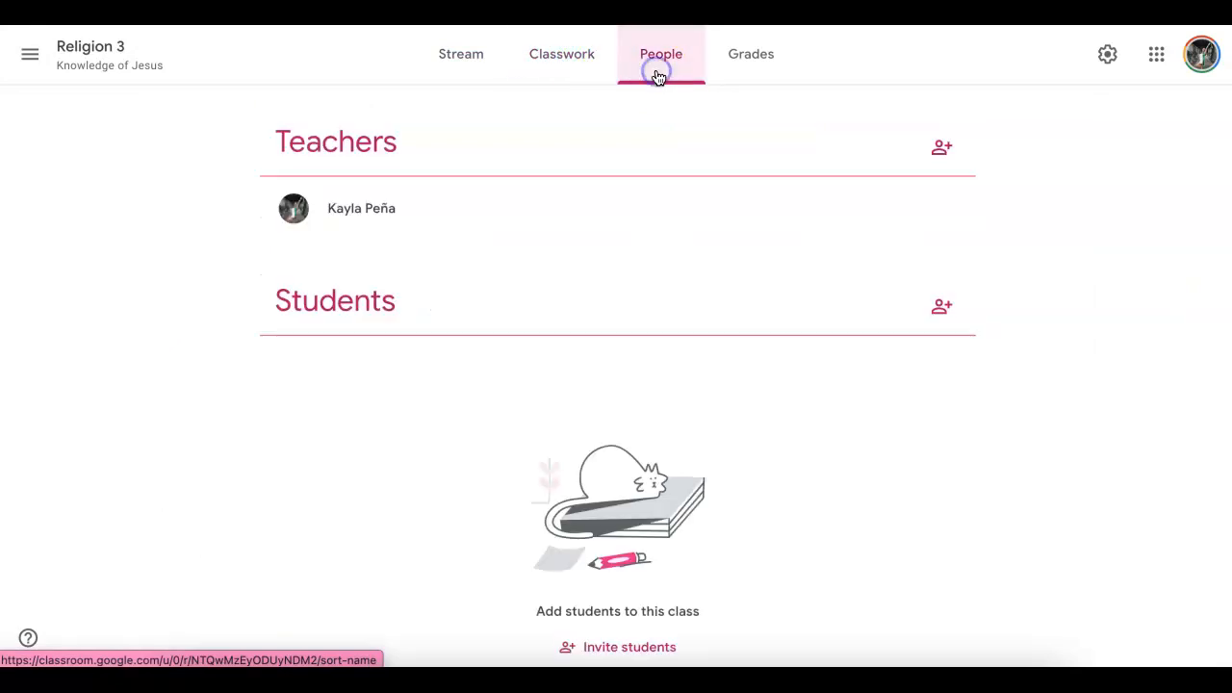
left_click(574, 53)
left_click(736, 64)
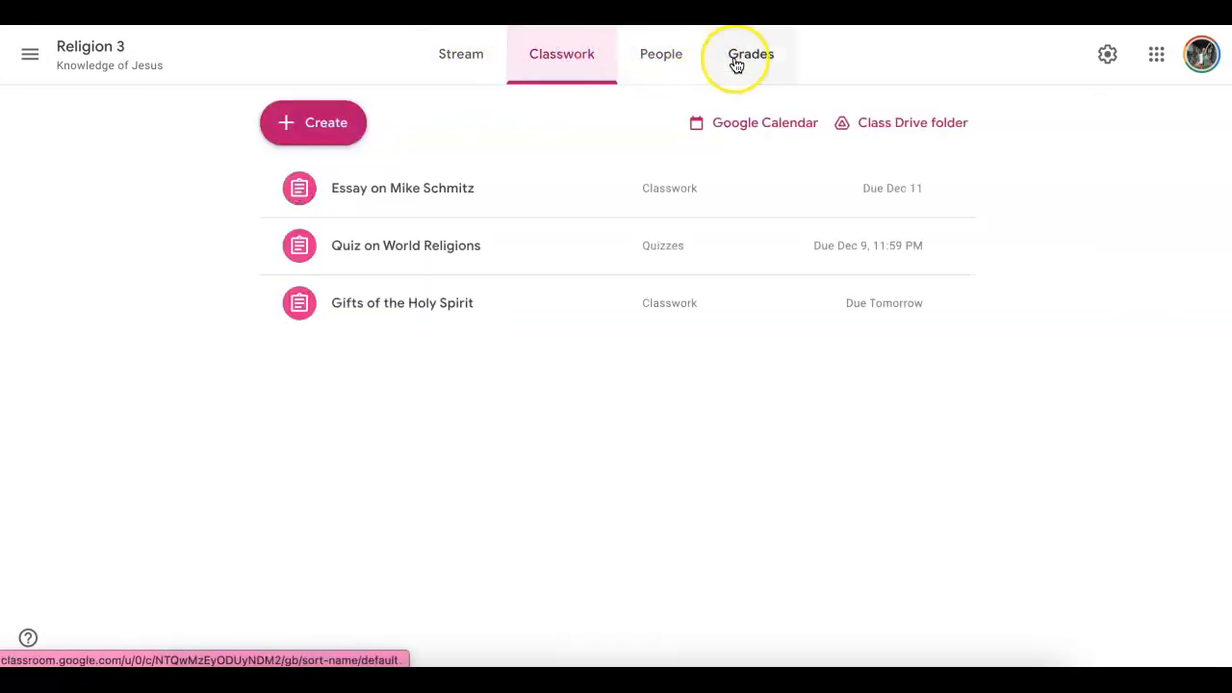
left_click(458, 60)
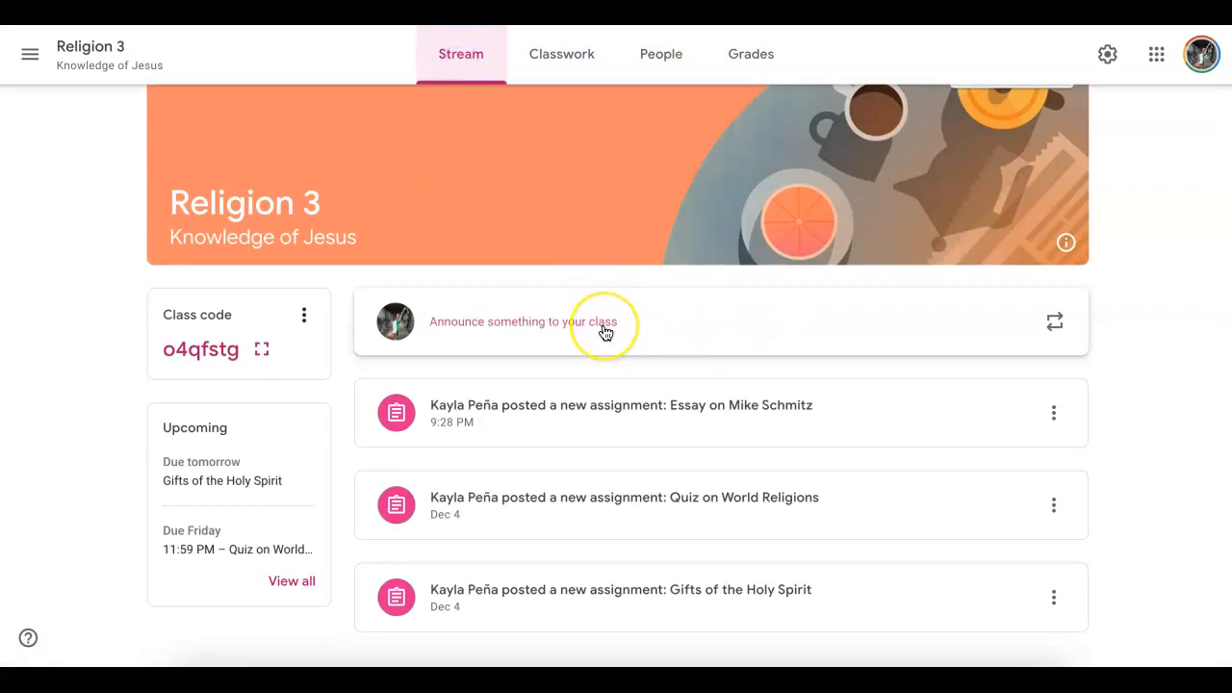